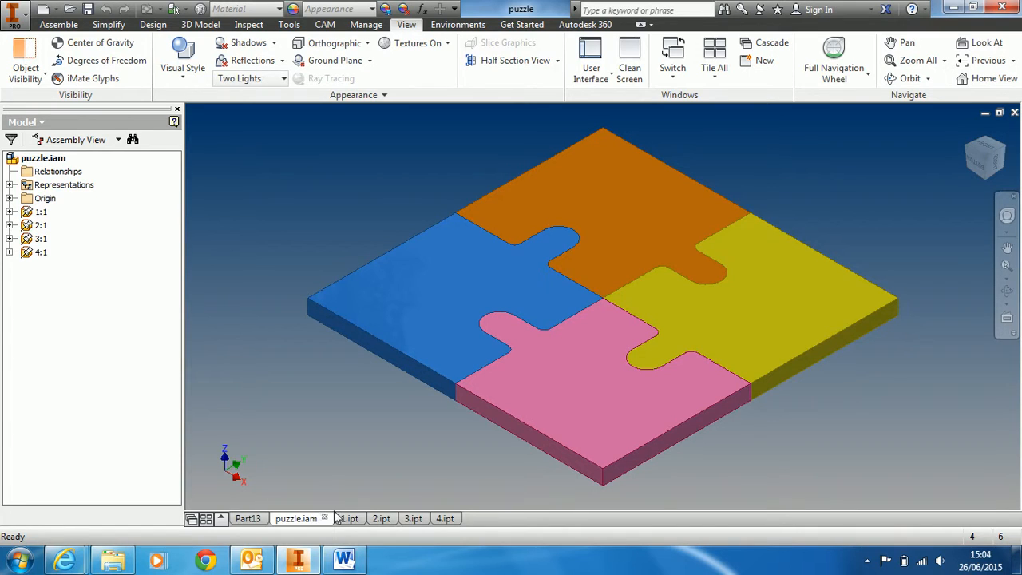
Step: Switch to Part13 and dimension the overall width of the square, linking it to the height dimension d0
{"action": "left_click", "coordinate": [247, 520]}
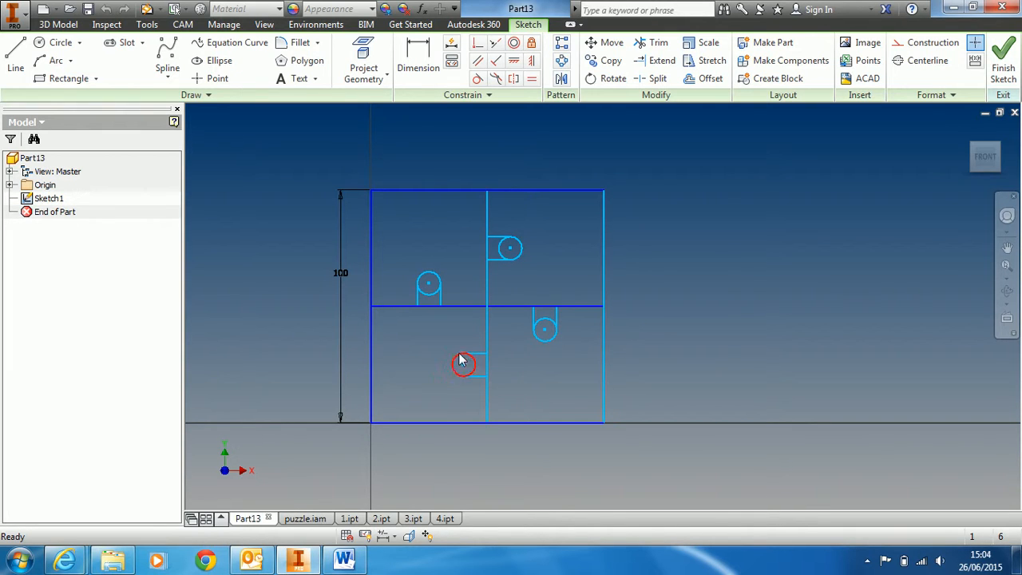
{"action": "left_click", "coordinate": [294, 520]}
{"action": "left_click", "coordinate": [248, 519]}
{"action": "left_click", "coordinate": [418, 56]}
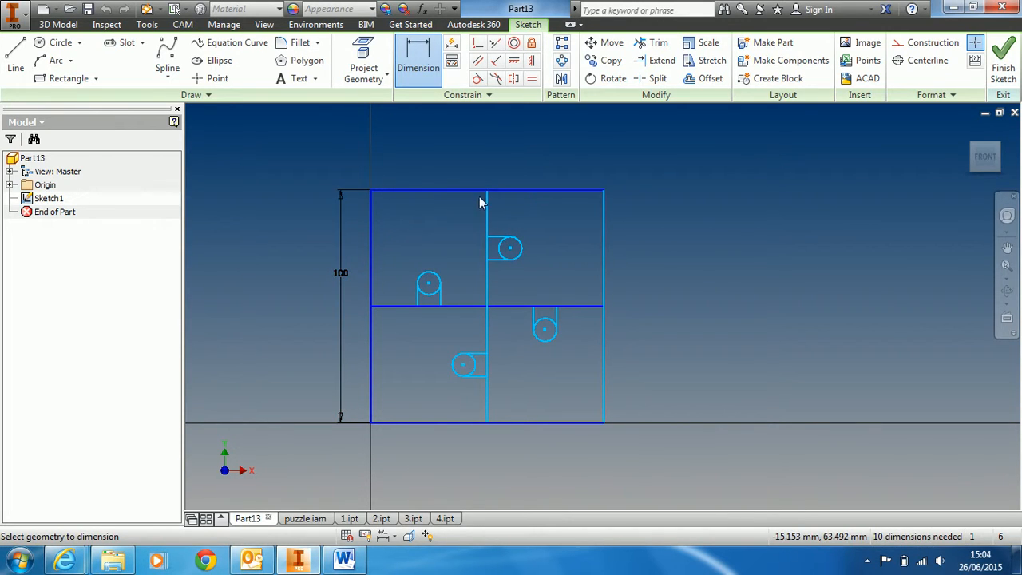
{"action": "left_click", "coordinate": [548, 190]}
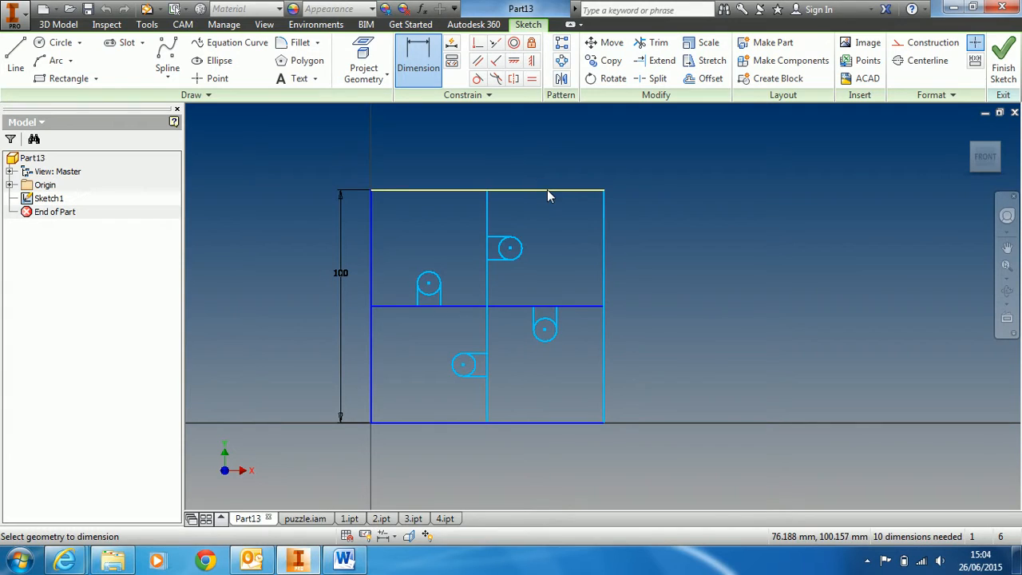
{"action": "left_click", "coordinate": [486, 153]}
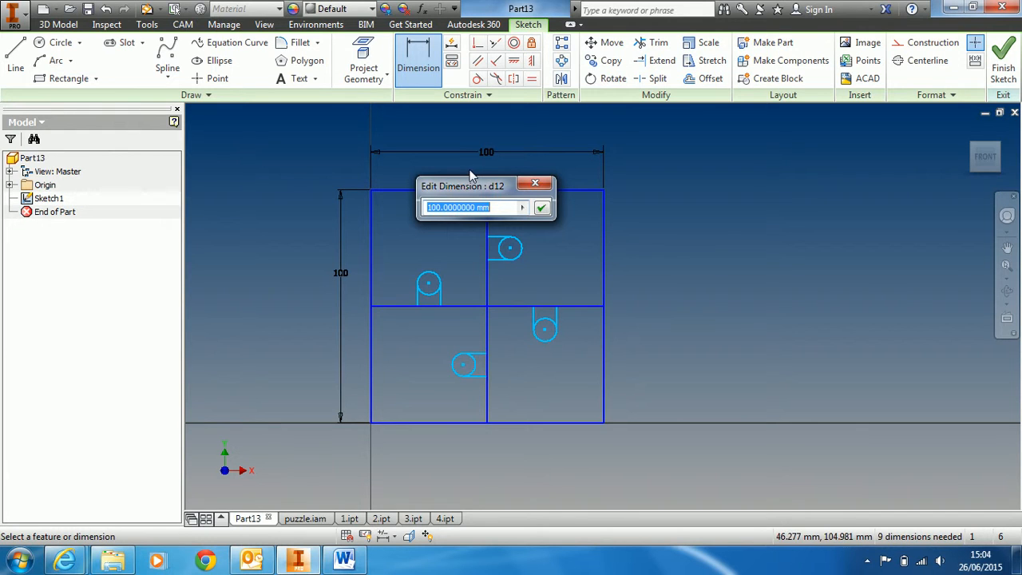
{"action": "left_click", "coordinate": [339, 273]}
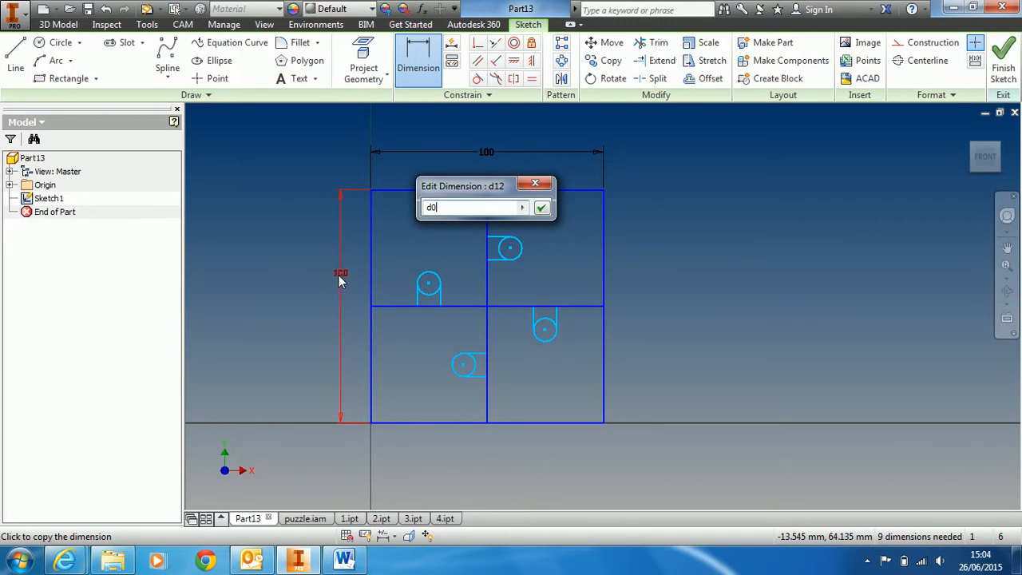
{"action": "left_click", "coordinate": [541, 208]}
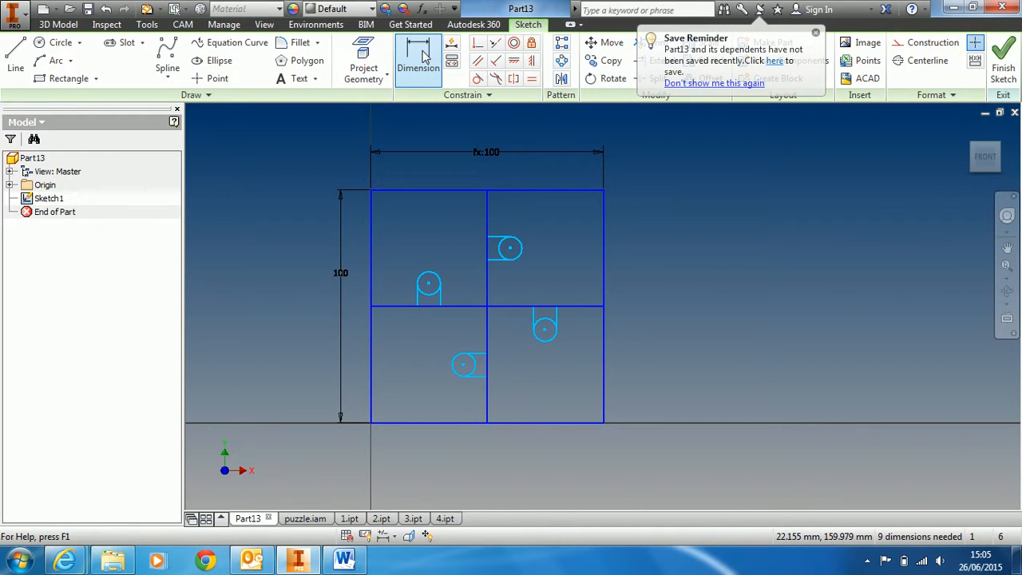
Step: Dimension the upper-left circle's centre above the horizontal middle line as the overall height d0 divided by 10
{"action": "left_click", "coordinate": [405, 307]}
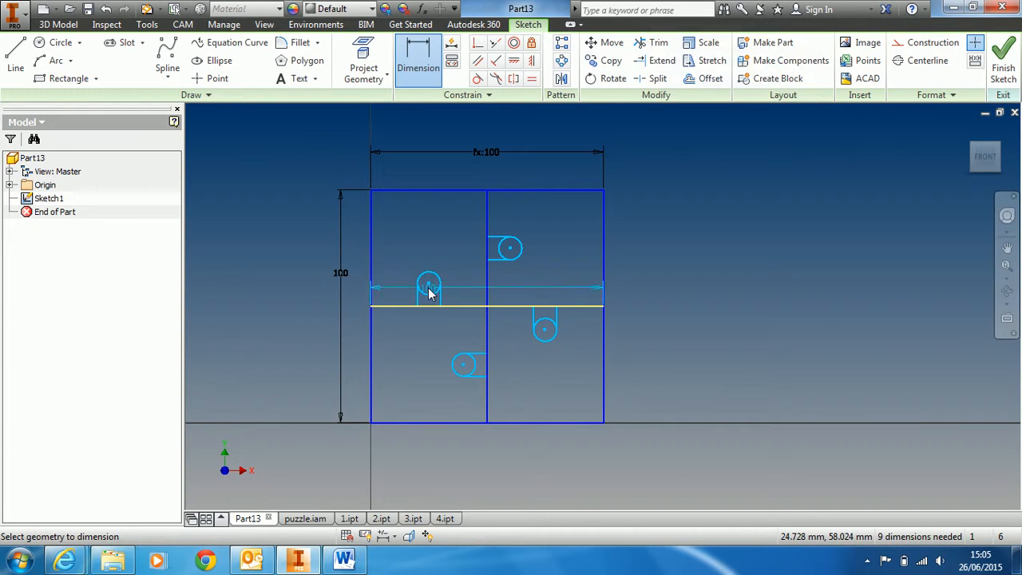
{"action": "left_click", "coordinate": [428, 288]}
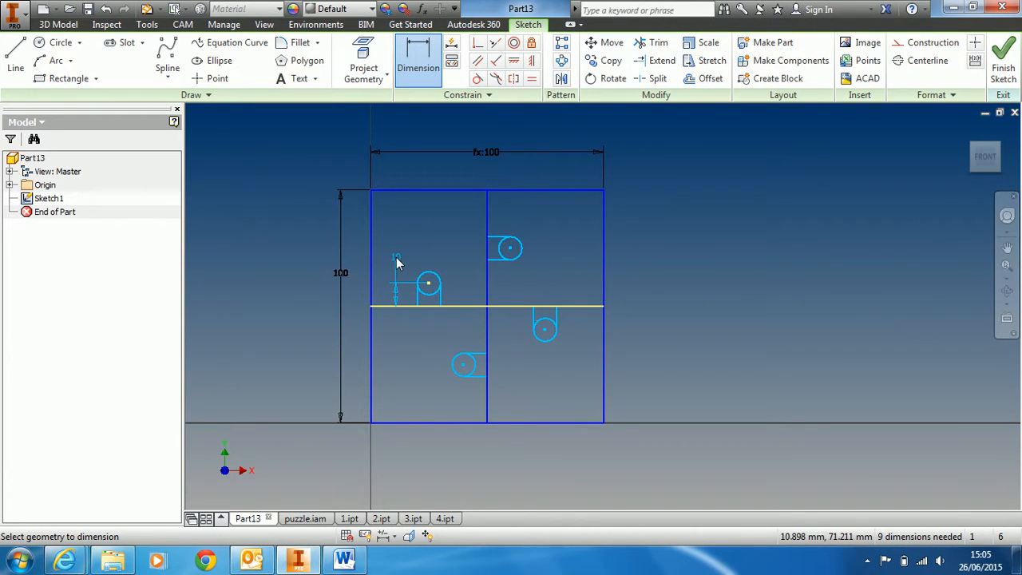
{"action": "left_click", "coordinate": [397, 265]}
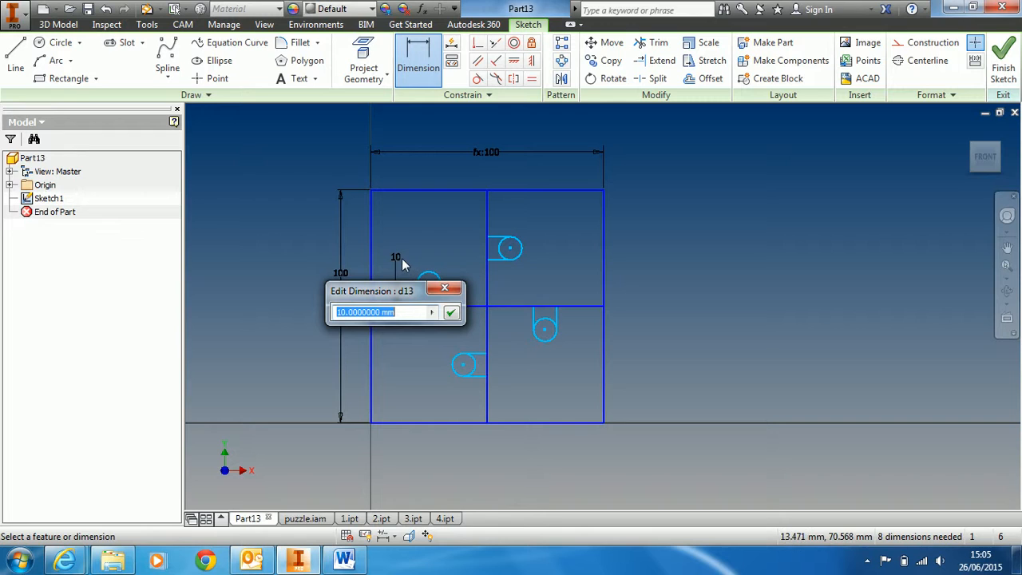
{"action": "left_click", "coordinate": [341, 274]}
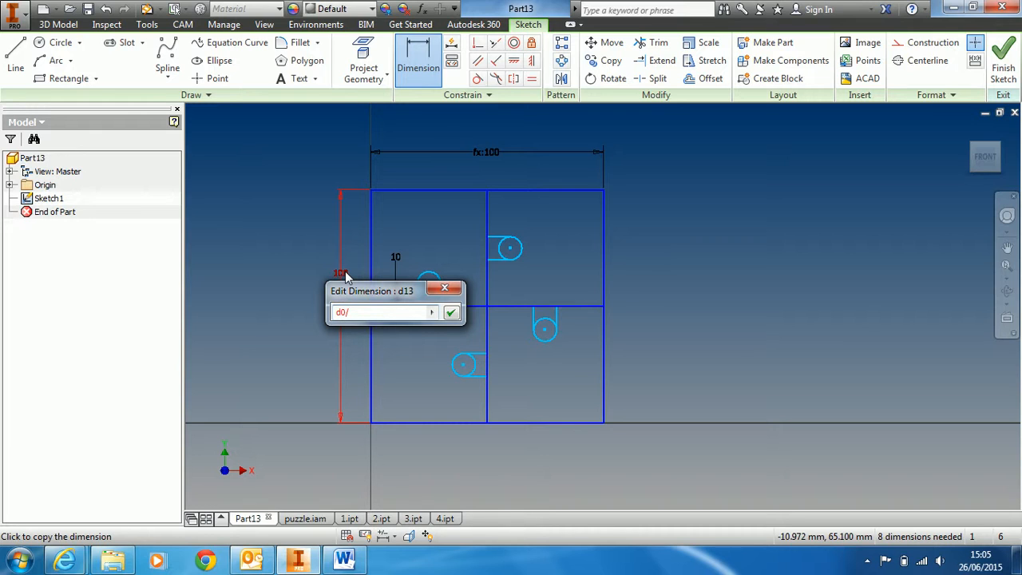
{"action": "key", "text": "Return"}
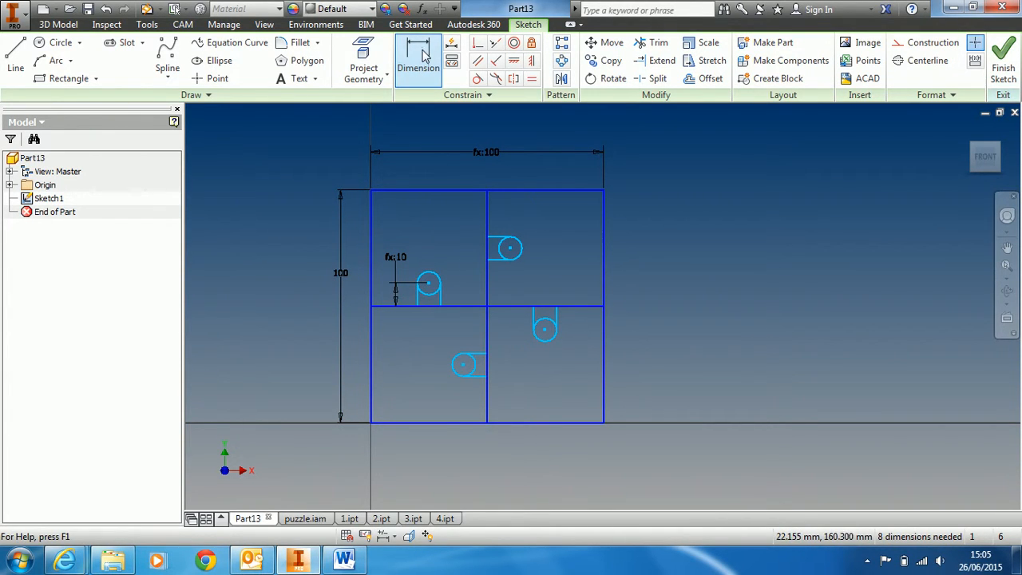
Step: Dimension the upper-left circle's centre from the square's left edge with the formula d0/4
{"action": "left_click", "coordinate": [371, 209]}
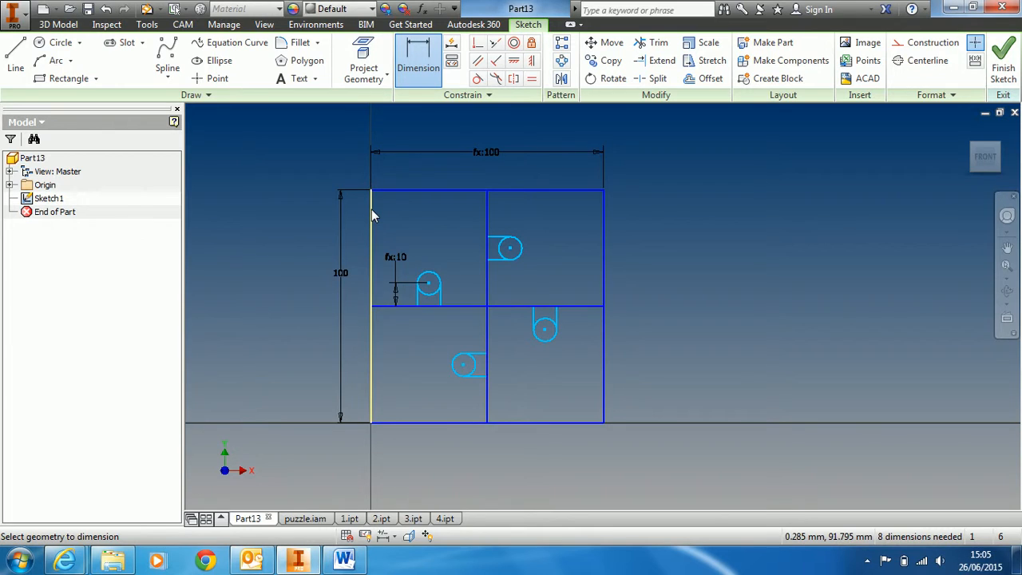
{"action": "left_click", "coordinate": [429, 285]}
{"action": "left_click", "coordinate": [401, 176]}
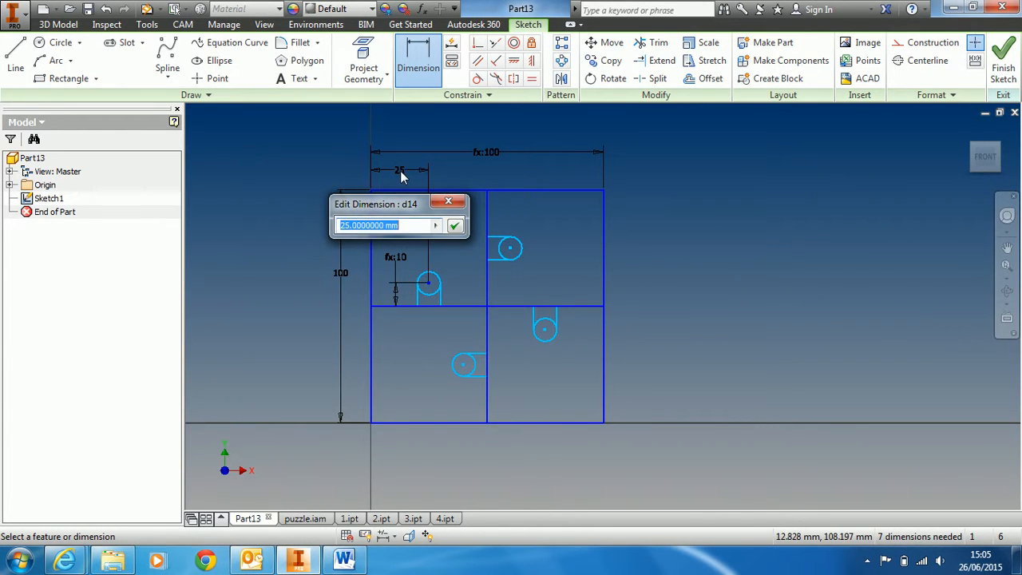
{"action": "left_click", "coordinate": [339, 275]}
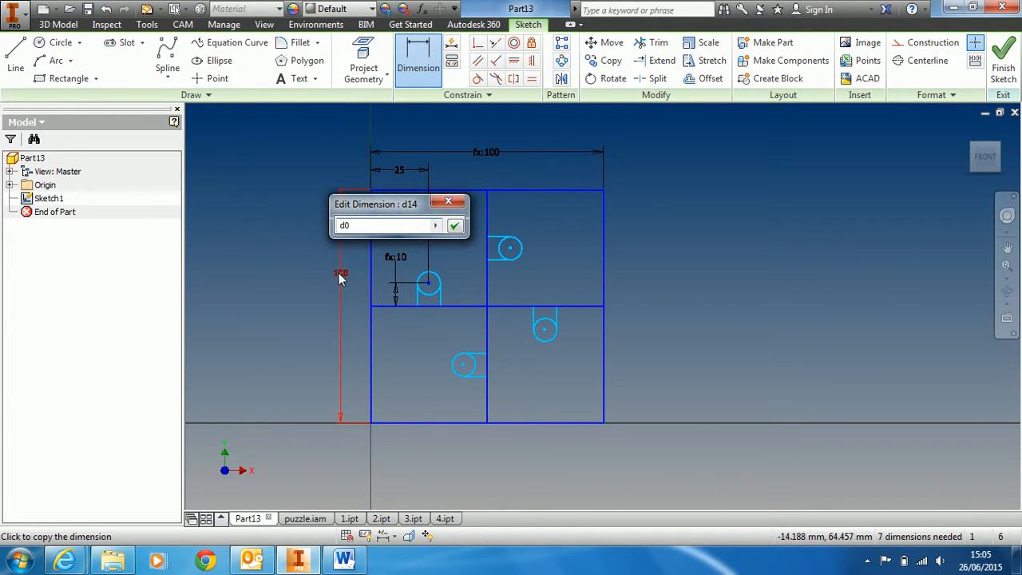
{"action": "type", "text": "/4"}
{"action": "left_click", "coordinate": [455, 225]}
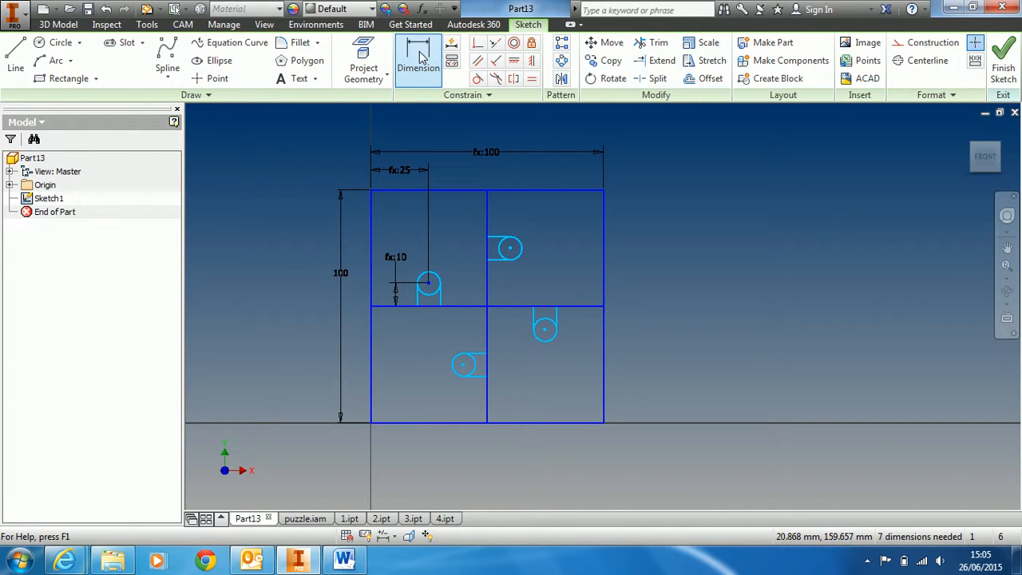
Step: Dimension the upper-left circle's diameter and link it to d13, the circle's vertical offset dimension
{"action": "left_click", "coordinate": [437, 276]}
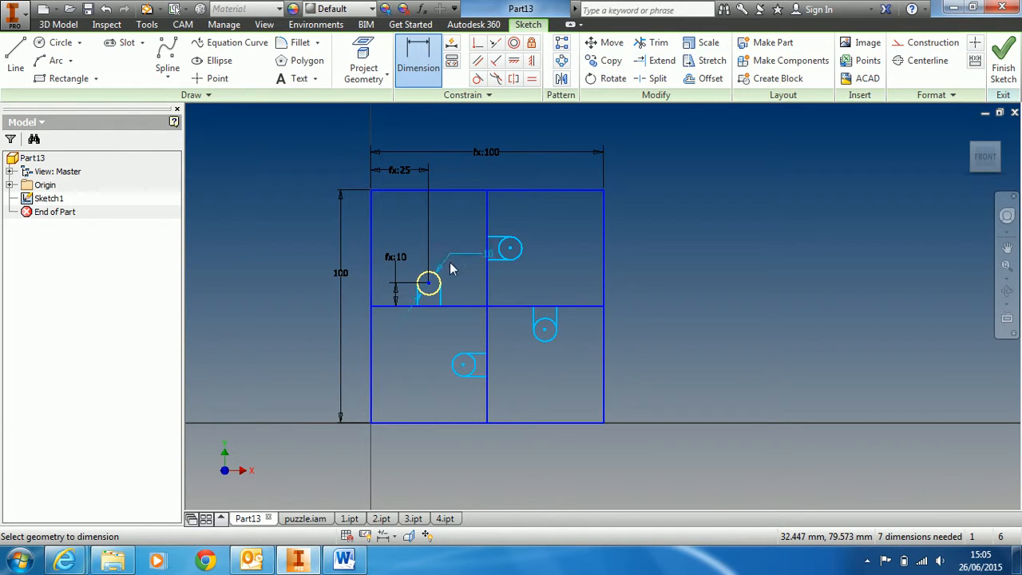
{"action": "left_click", "coordinate": [391, 335]}
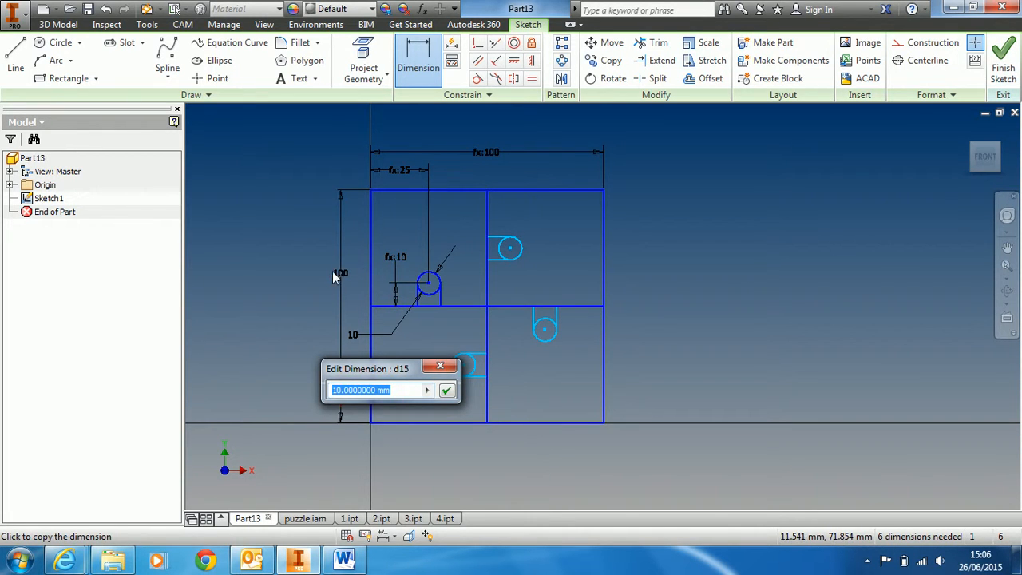
{"action": "left_click", "coordinate": [392, 262]}
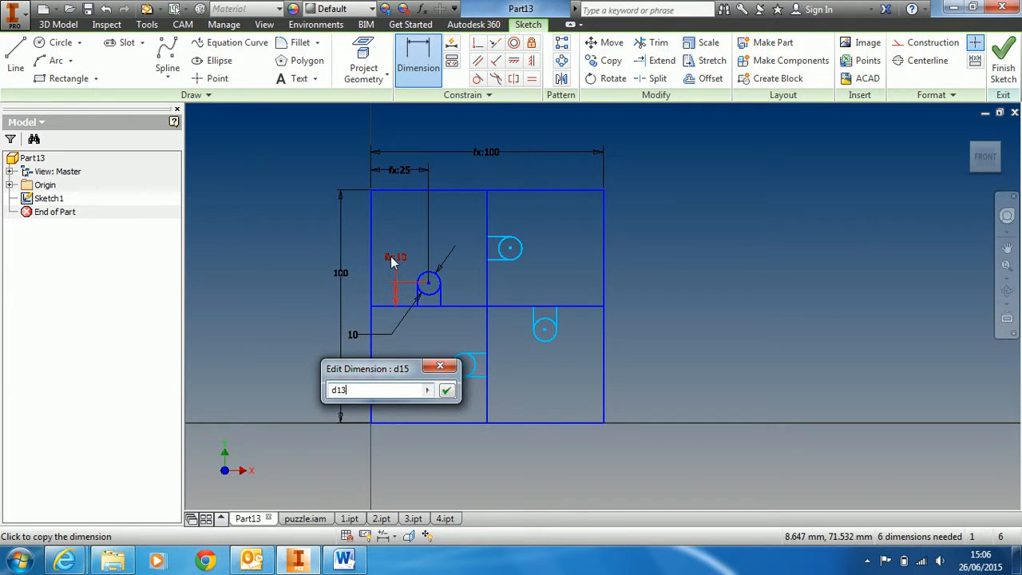
{"action": "left_click", "coordinate": [445, 389]}
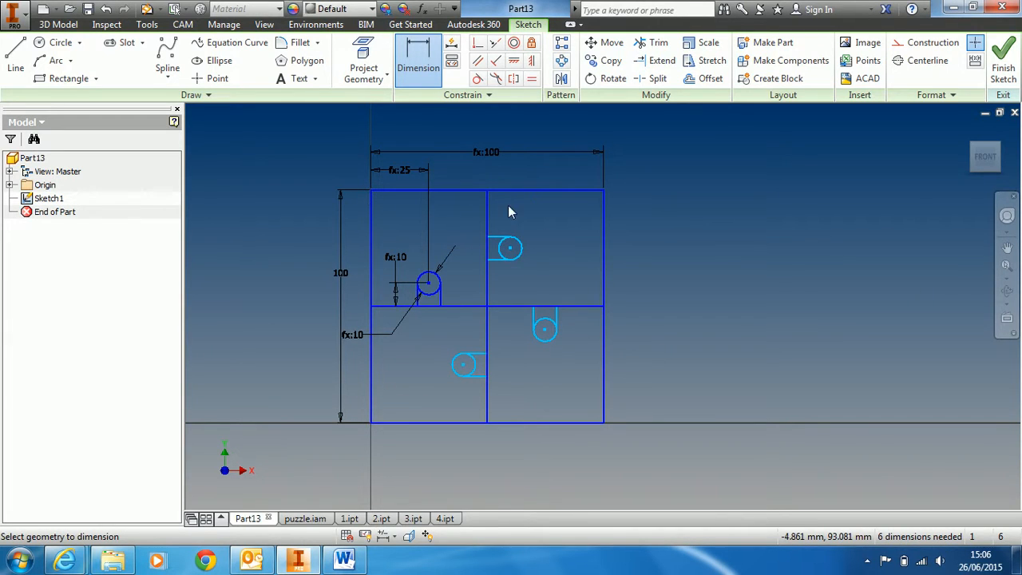
Step: Open Sketch1 of the 1.ipt part for editing and dismiss the mail notification
{"action": "left_click", "coordinate": [349, 521]}
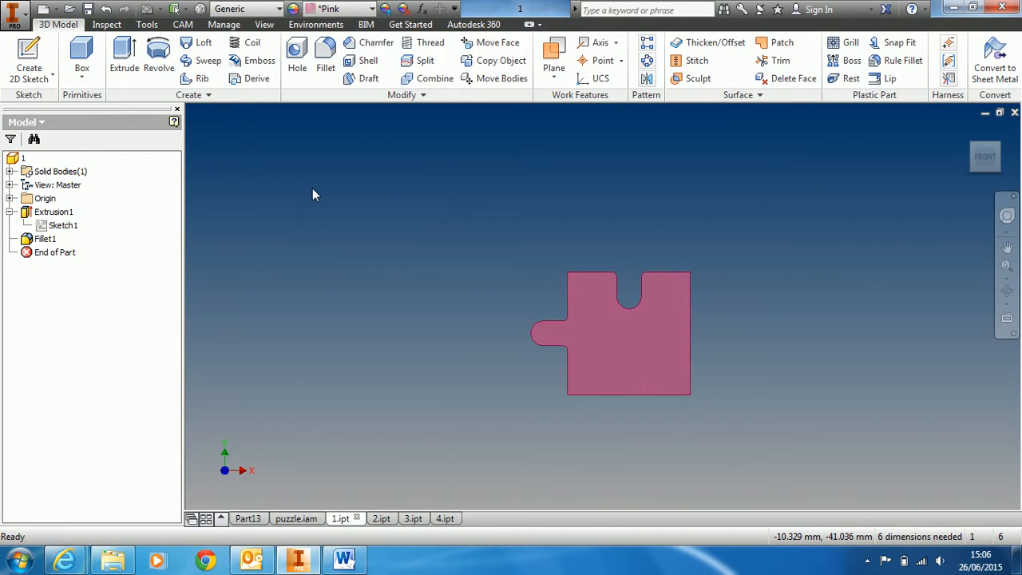
{"action": "mouse_move", "coordinate": [58, 227]}
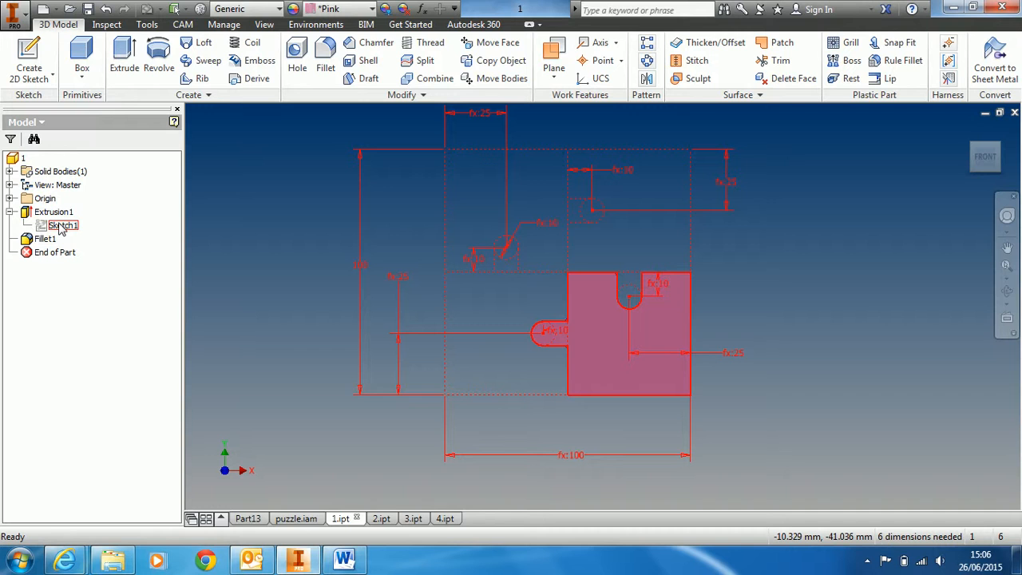
{"action": "double_click", "coordinate": [60, 226]}
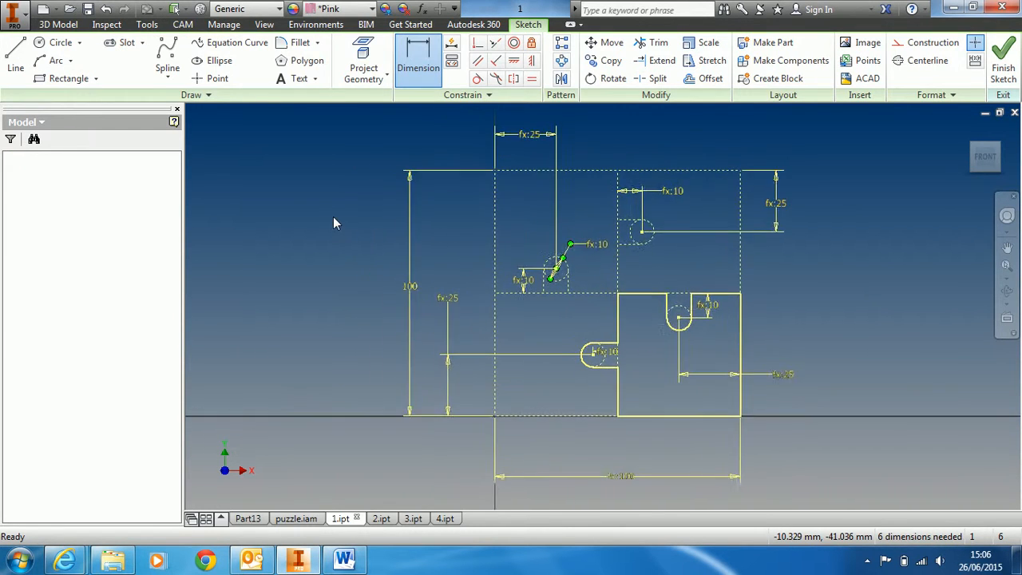
{"action": "middle_click_drag", "start_coordinate": [922, 285], "coordinate": [845, 282]}
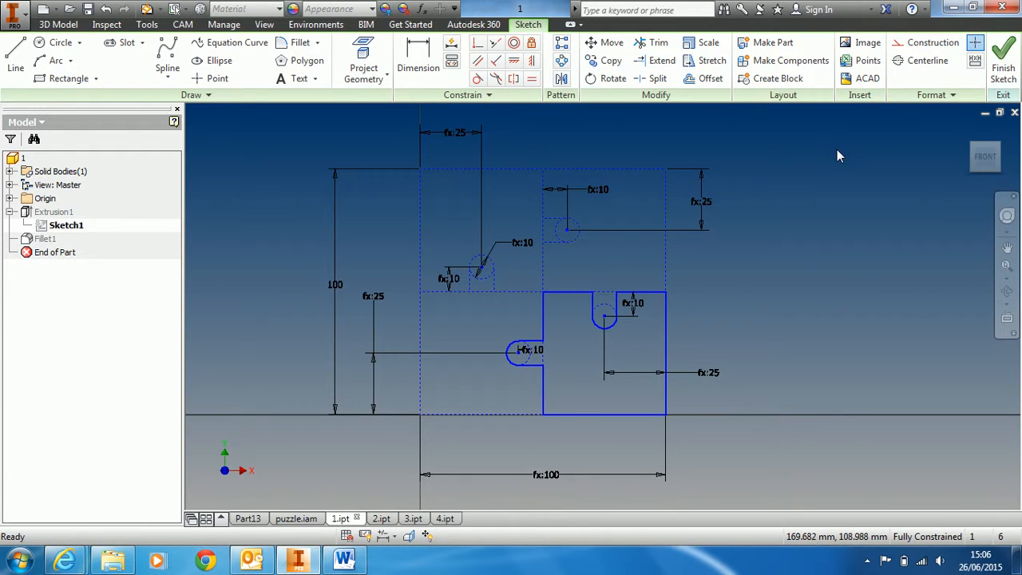
{"action": "middle_click_drag", "start_coordinate": [818, 195], "coordinate": [819, 203]}
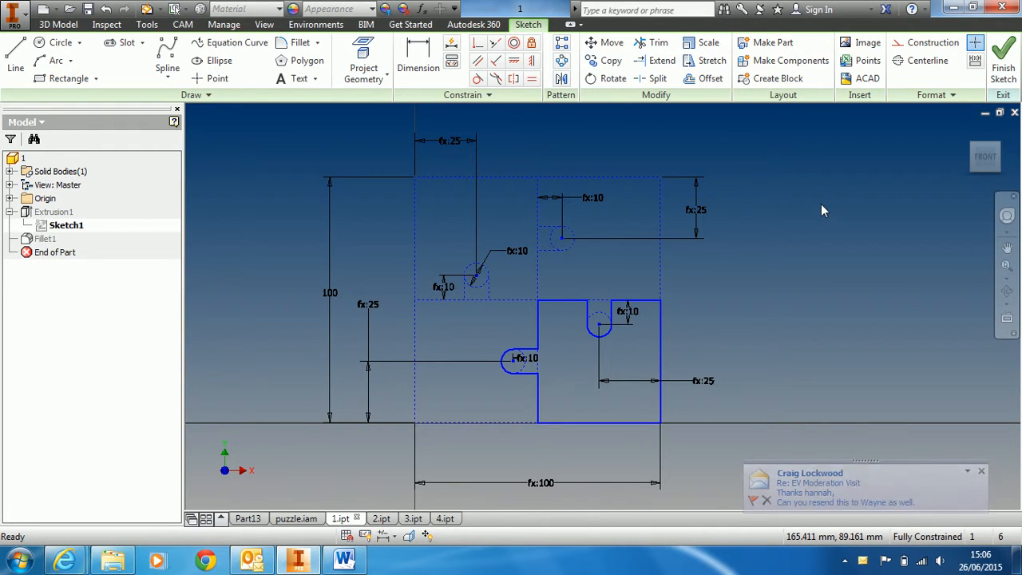
{"action": "left_click", "coordinate": [983, 474]}
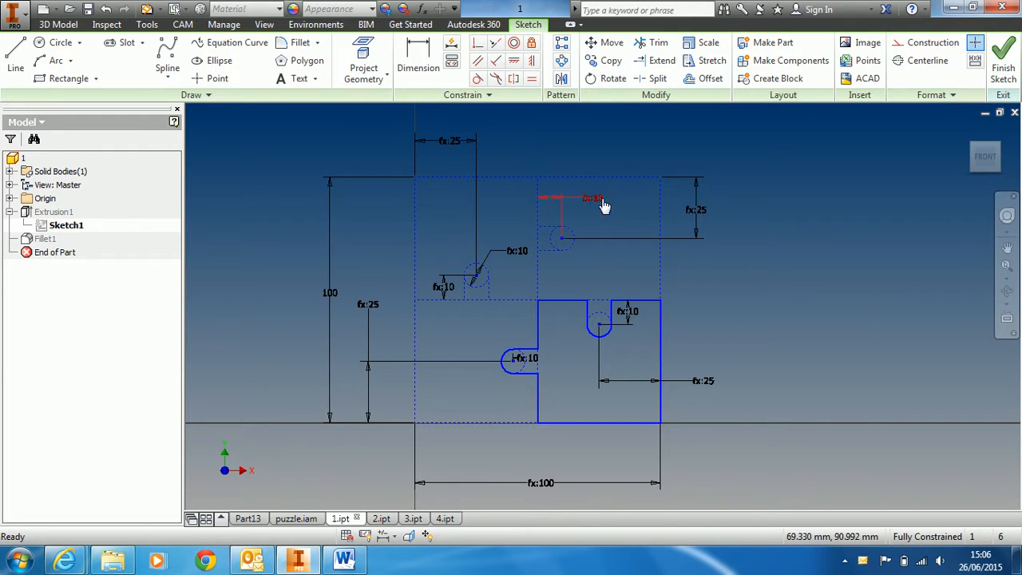
Step: Set the overall height dimension d0 to 150 mm to test how the linked dimensions scale
{"action": "scroll", "coordinate": [372, 300], "scroll_direction": "up", "scroll_amount": 2}
{"action": "double_click", "coordinate": [348, 296]}
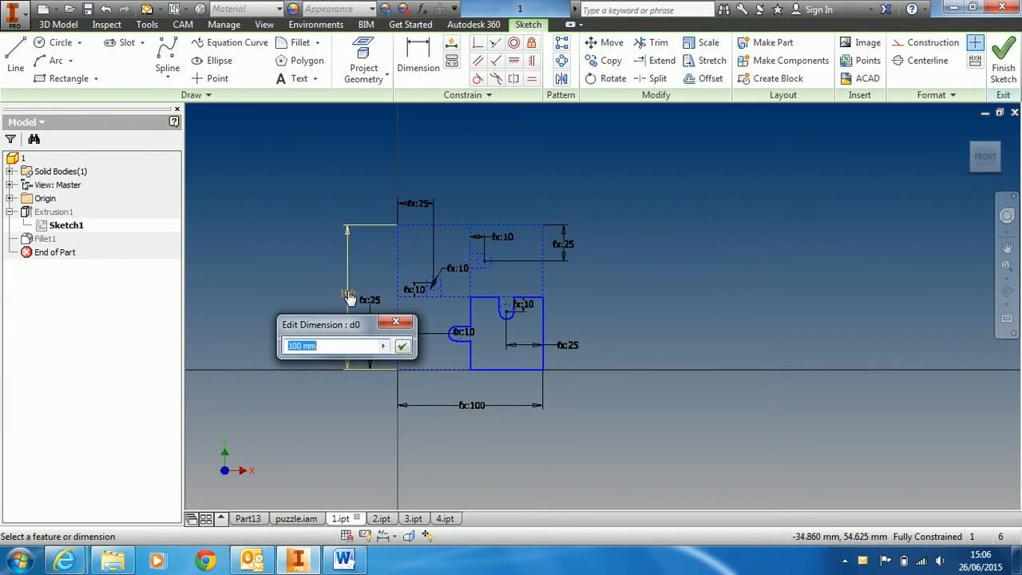
{"action": "type", "text": "150"}
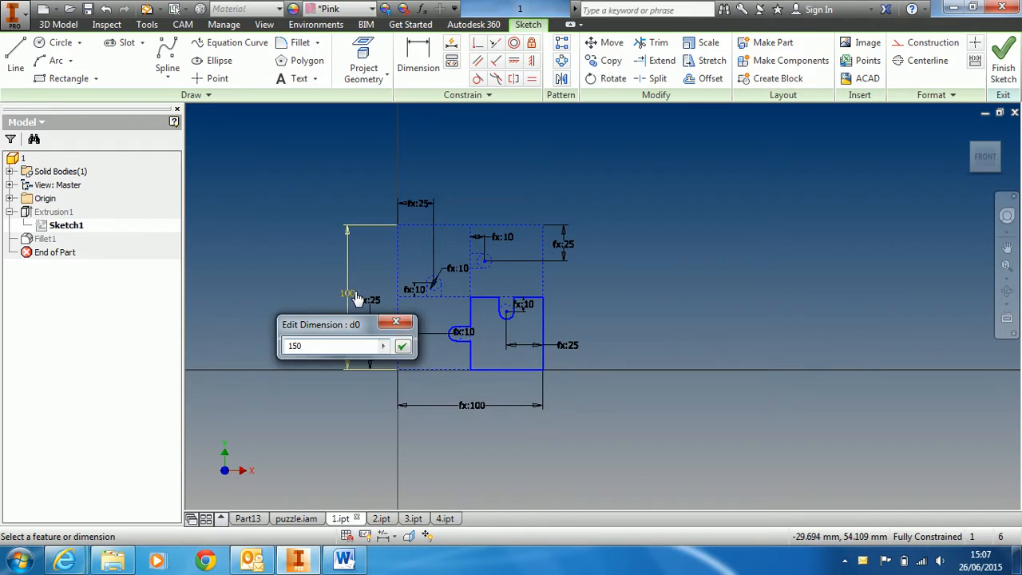
{"action": "key", "text": "Return"}
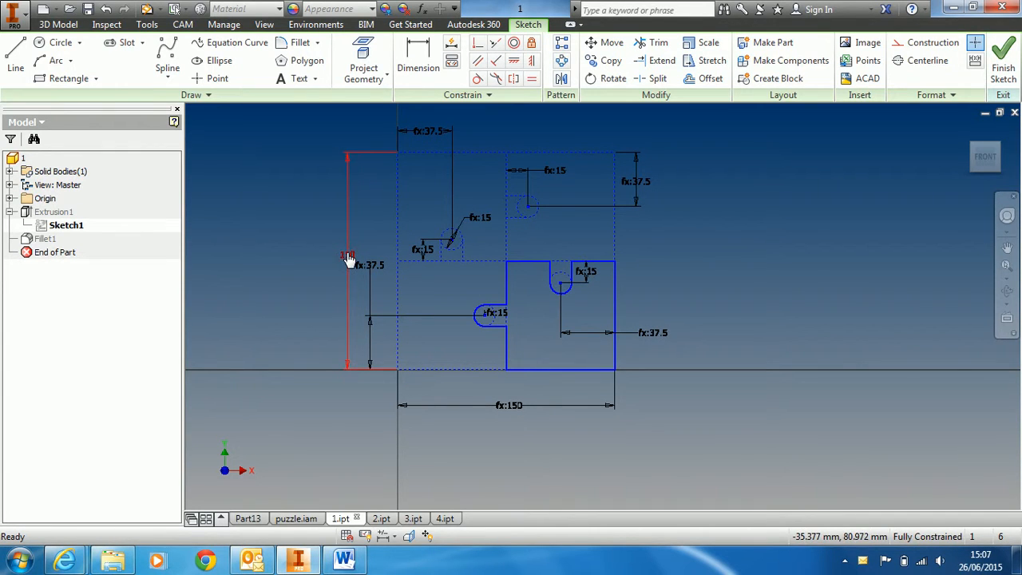
Step: Set the overall height dimension d0 to 250 mm
{"action": "double_click", "coordinate": [348, 255]}
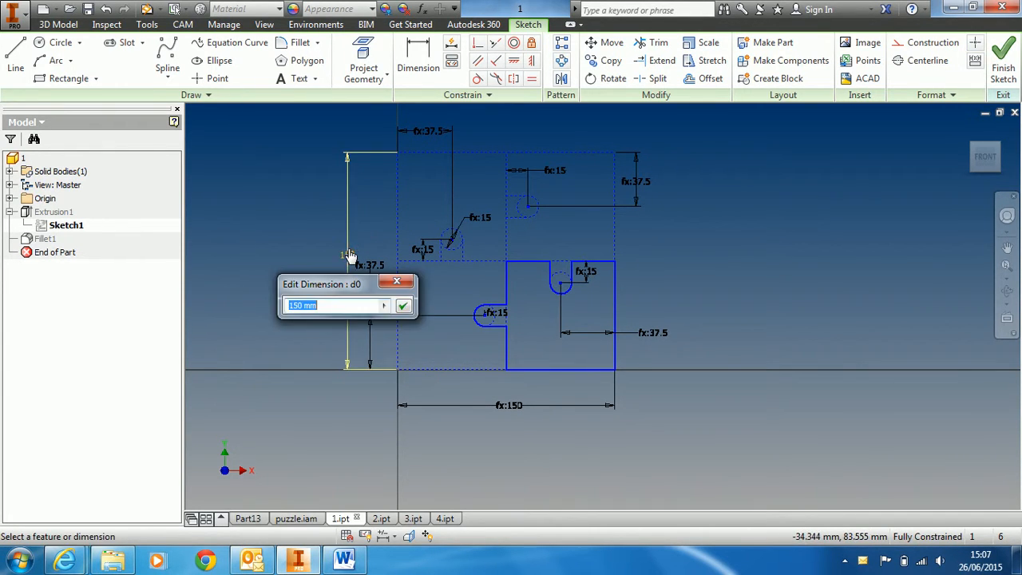
{"action": "type", "text": "250"}
{"action": "key", "text": "Return"}
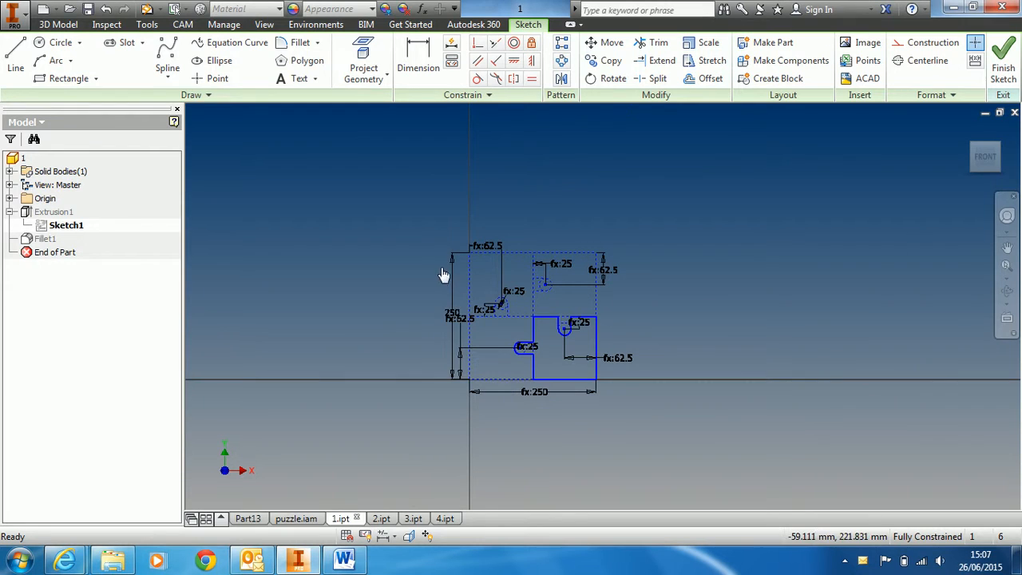
Step: Set the overall height dimension d0 to 1000 mm
{"action": "double_click", "coordinate": [453, 314]}
{"action": "type", "text": "10"}
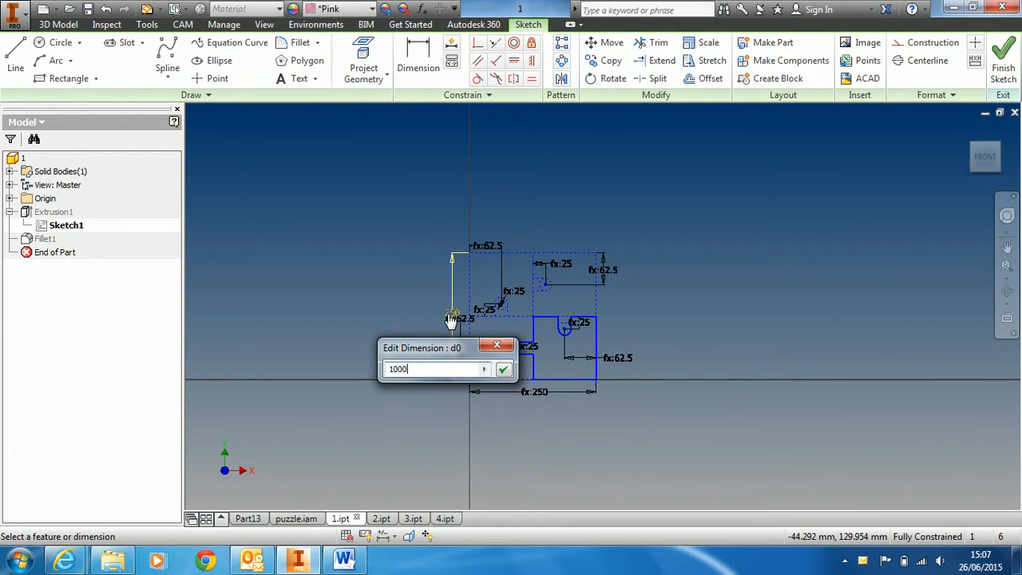
{"action": "type", "text": "00"}
{"action": "key", "text": "Return"}
{"action": "scroll", "coordinate": [621, 427], "scroll_direction": "down", "scroll_amount": 5}
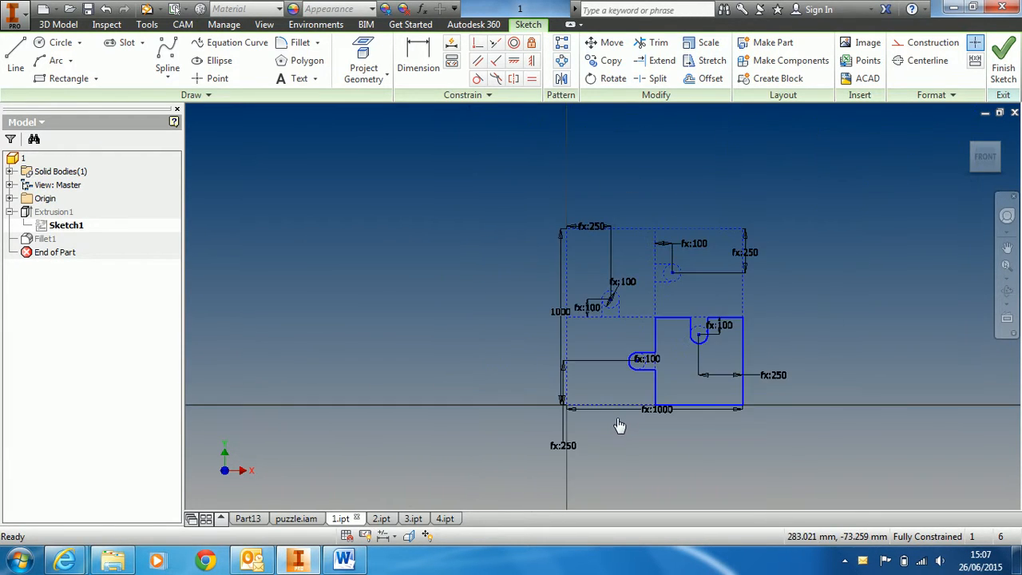
Step: Undo the three trial changes to the overall height dimension
{"action": "left_click", "coordinate": [106, 9]}
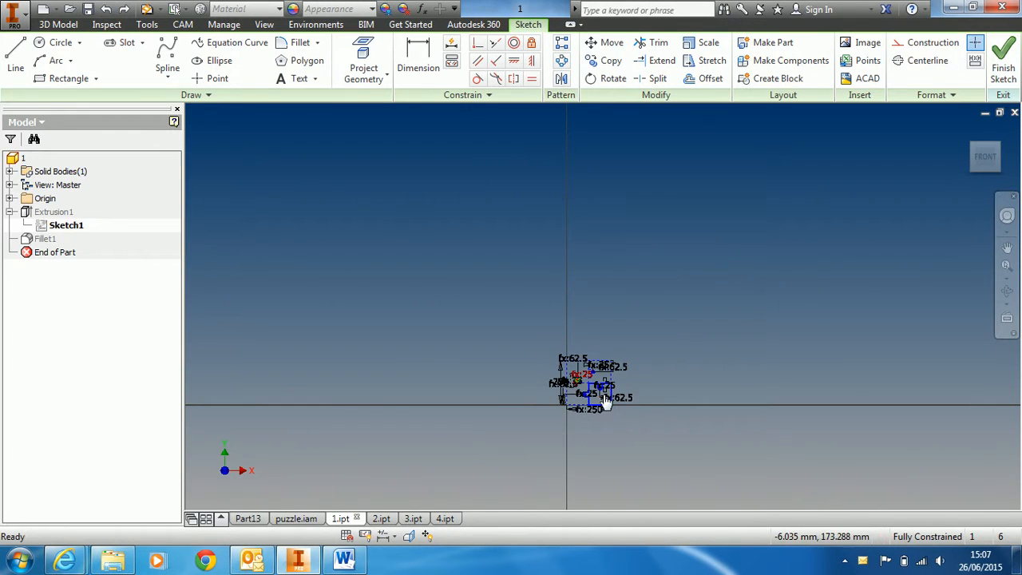
{"action": "scroll", "coordinate": [629, 411], "scroll_direction": "up", "scroll_amount": 4}
{"action": "left_click", "coordinate": [106, 10]}
{"action": "left_click", "coordinate": [105, 9]}
{"action": "scroll", "coordinate": [424, 388], "scroll_direction": "up", "scroll_amount": 6}
{"action": "mouse_move", "coordinate": [443, 389]}
{"action": "middle_mouse_down"}
{"action": "mouse_move", "coordinate": [450, 326]}
{"action": "mouse_move", "coordinate": [452, 347]}
{"action": "middle_mouse_up"}
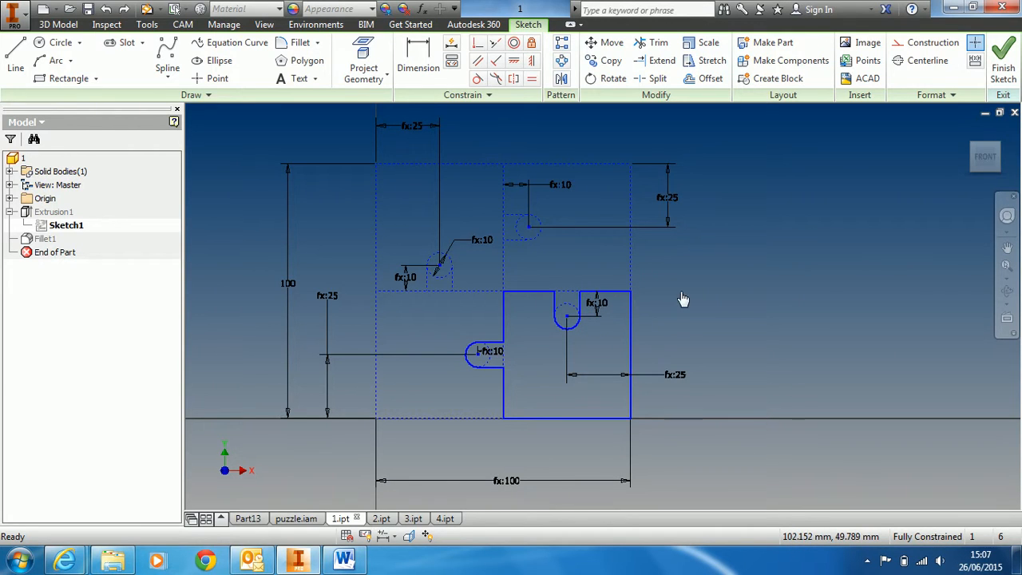
Step: Finish editing Sketch1 of the 1.ipt part
{"action": "left_click", "coordinate": [1004, 63]}
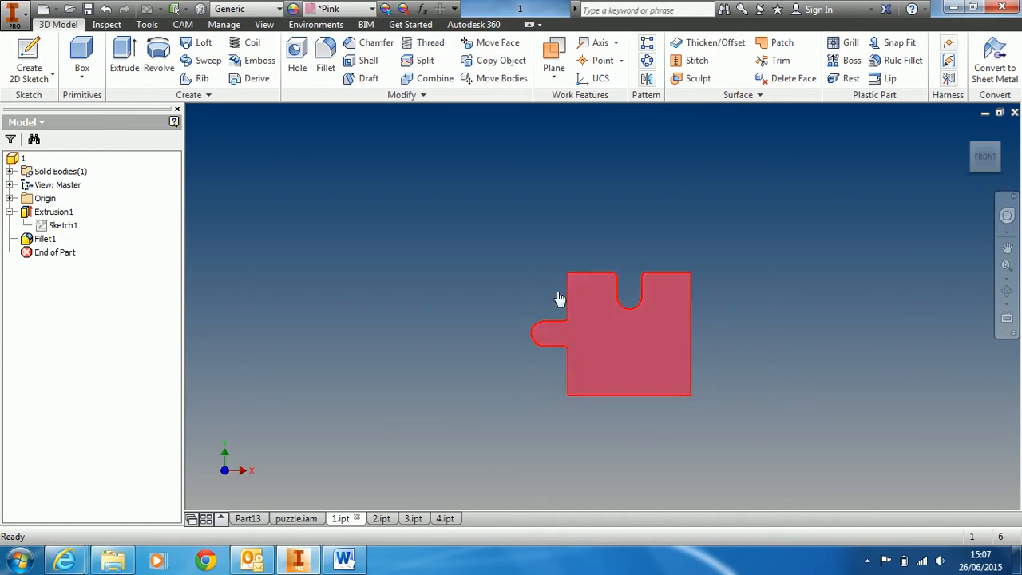
Step: Save a copy of the 1.ipt part as 12 in the driven dims puzzle folder
{"action": "middle_click_drag", "start_coordinate": [558, 247], "coordinate": [524, 242]}
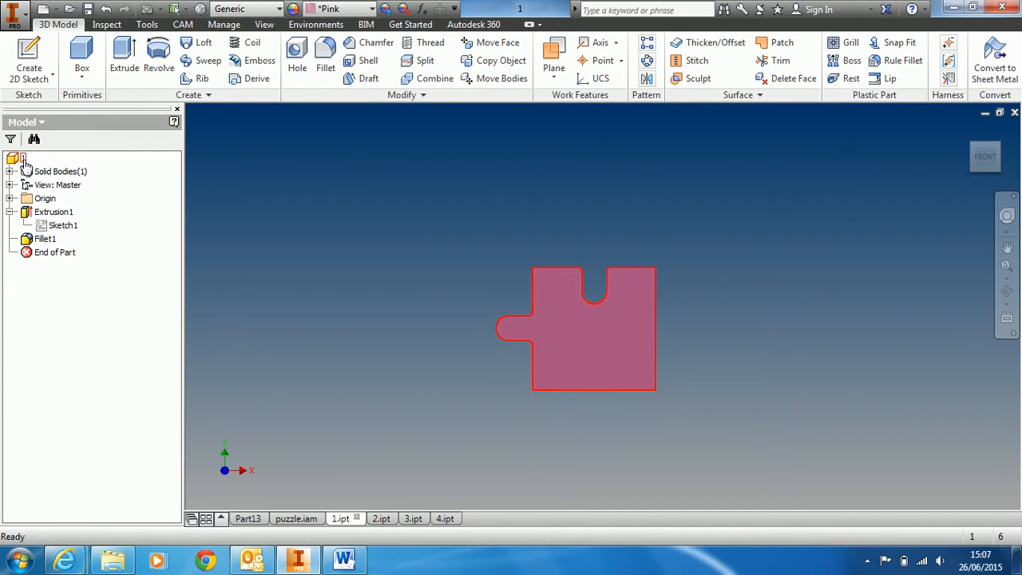
{"action": "left_click", "coordinate": [24, 17]}
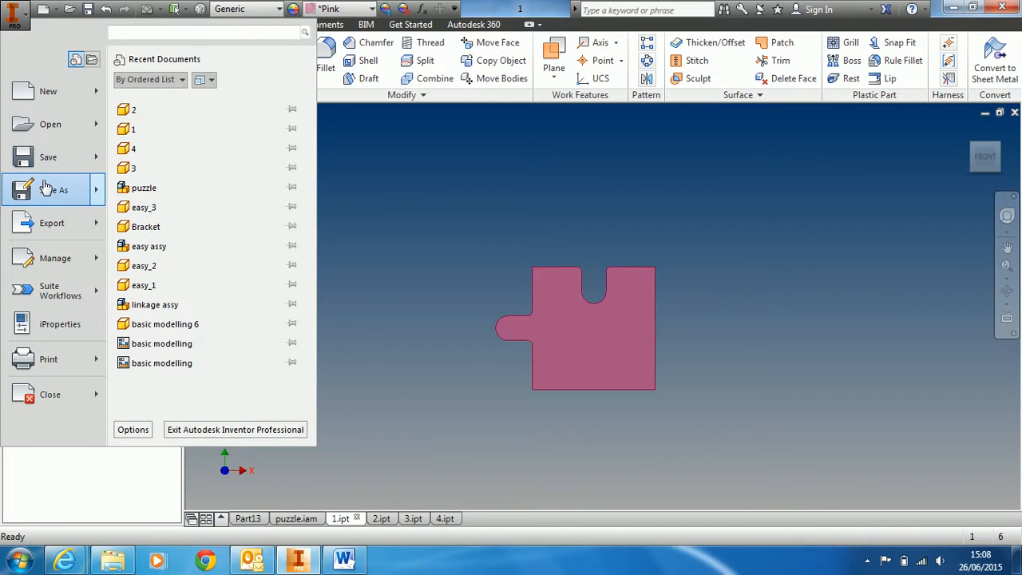
{"action": "mouse_move", "coordinate": [40, 200]}
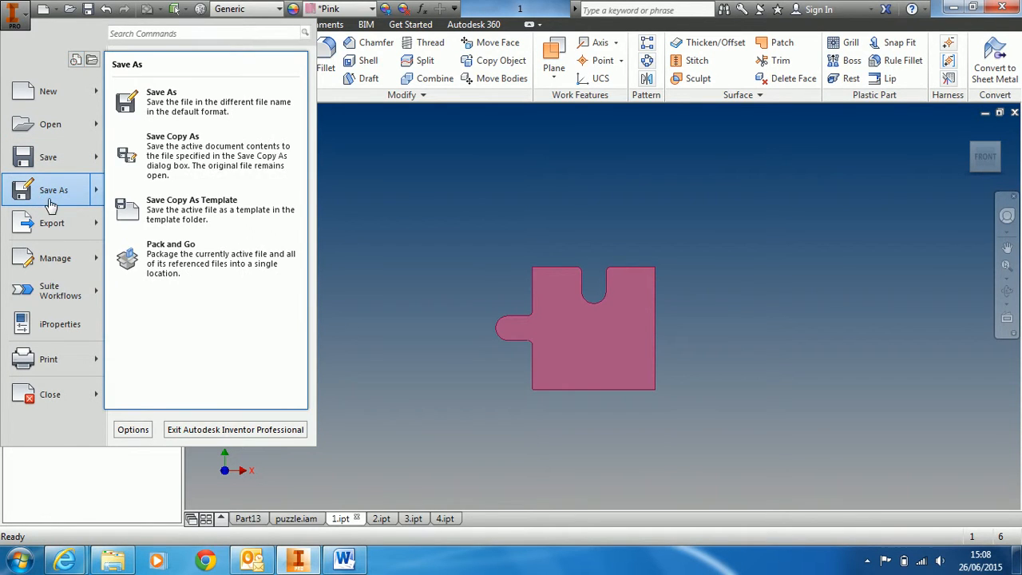
{"action": "left_click", "coordinate": [176, 147]}
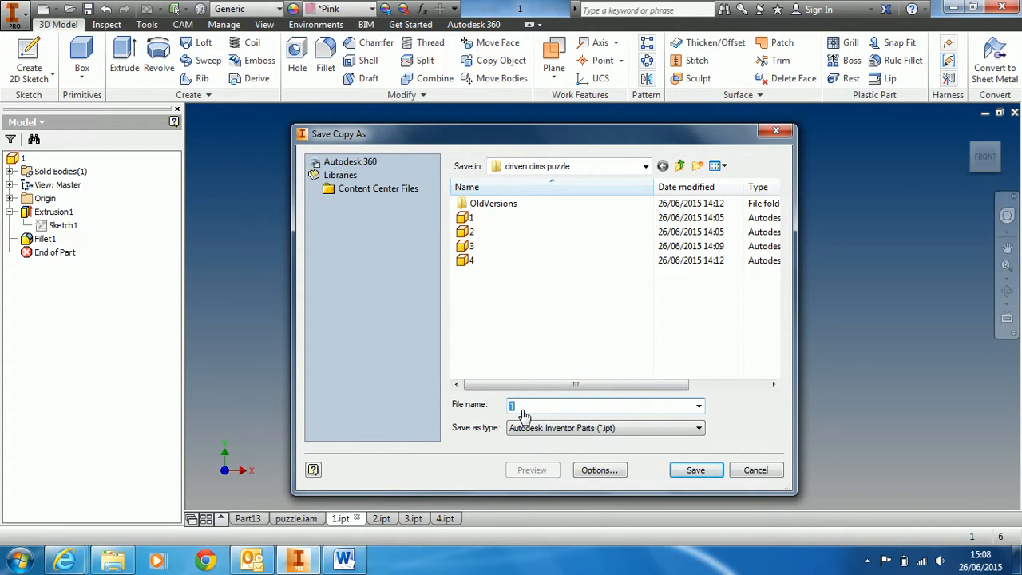
{"action": "type", "text": "12"}
{"action": "left_click", "coordinate": [695, 469]}
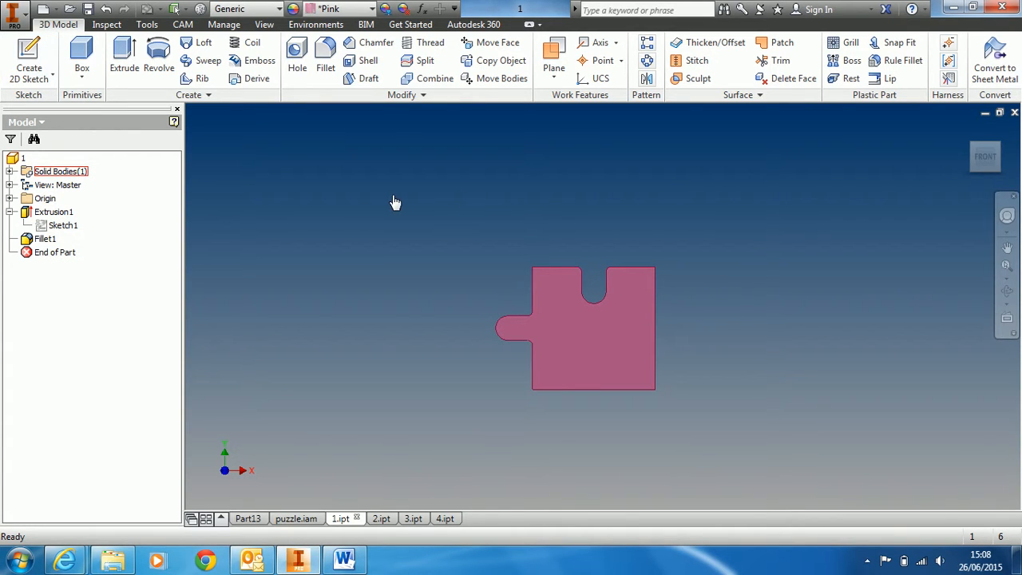
Step: Close the 1.ipt part without saving its changes and open the copied part 12
{"action": "left_click", "coordinate": [1015, 113]}
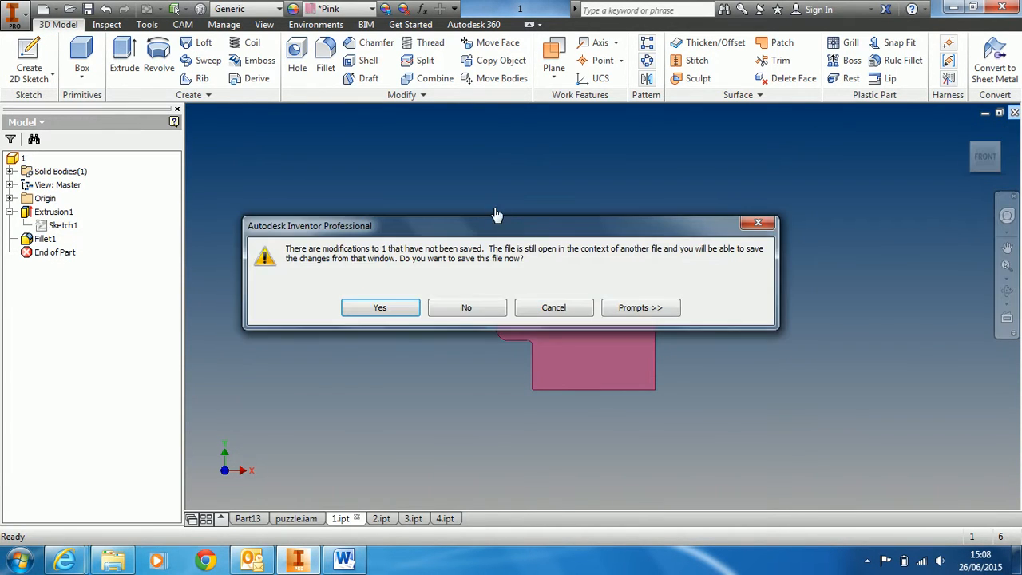
{"action": "left_click", "coordinate": [471, 308]}
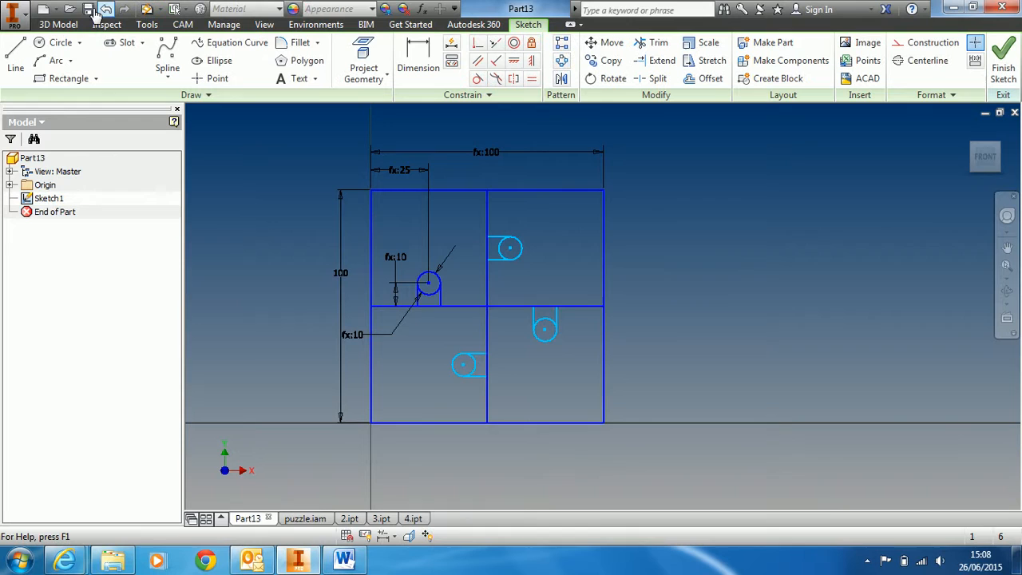
{"action": "left_click", "coordinate": [70, 12]}
{"action": "left_click", "coordinate": [483, 276]}
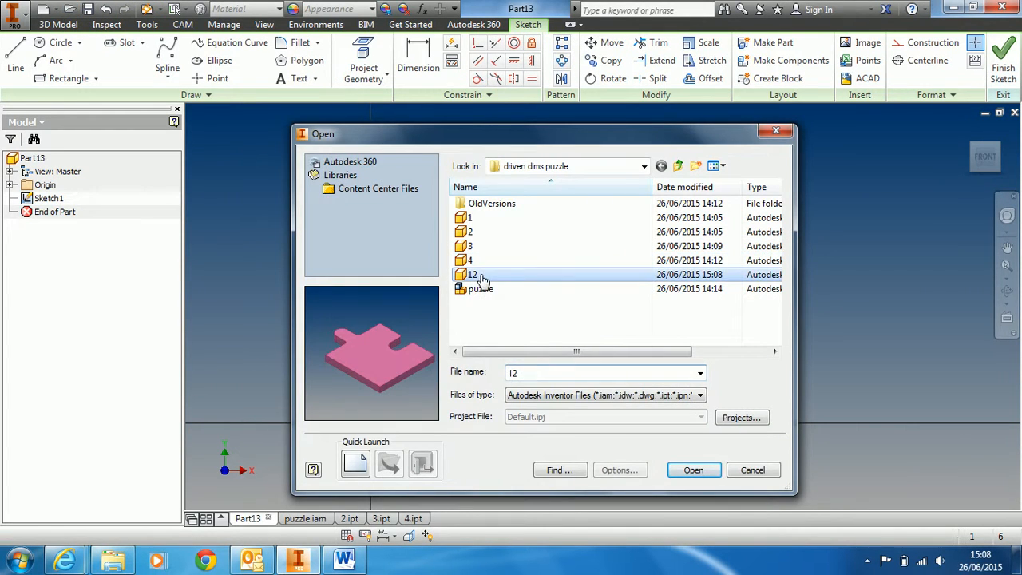
{"action": "left_click", "coordinate": [693, 471]}
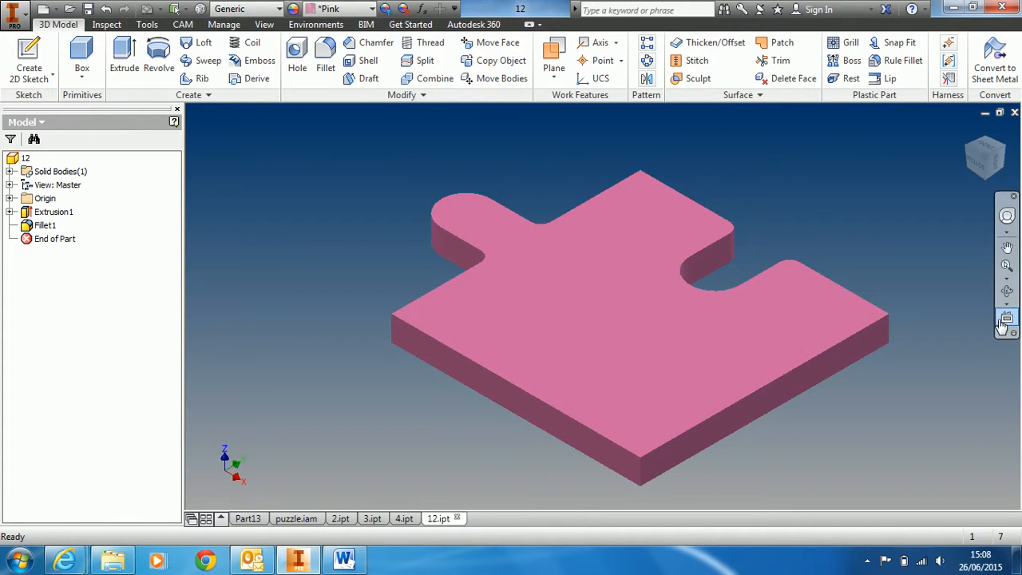
Step: Edit Sketch1 of 12.ipt and convert the lower-right piece's top edge, slot and right edge to construction geometry
{"action": "left_click", "coordinate": [10, 212]}
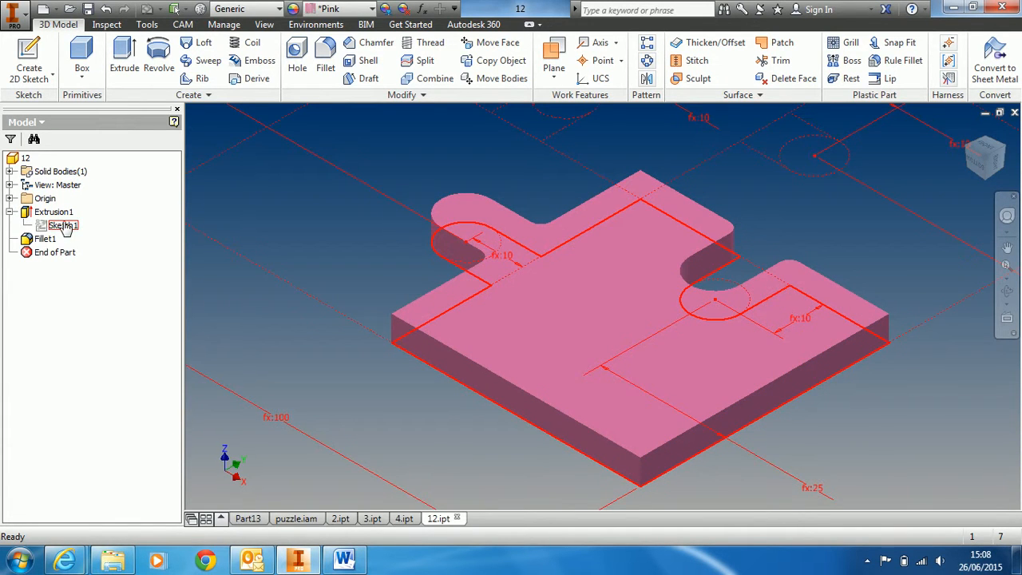
{"action": "double_click", "coordinate": [64, 226]}
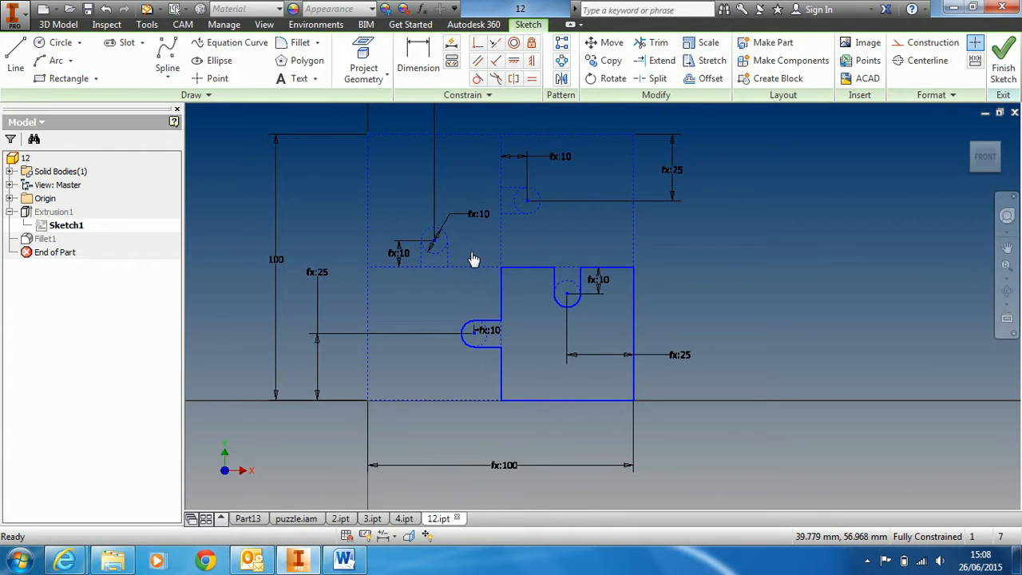
{"action": "left_click_drag", "start_coordinate": [487, 244], "coordinate": [516, 261]}
{"action": "mouse_move", "coordinate": [687, 423]}
{"action": "left_mouse_down"}
{"action": "mouse_move", "coordinate": [631, 276]}
{"action": "mouse_move", "coordinate": [544, 240]}
{"action": "left_mouse_up"}
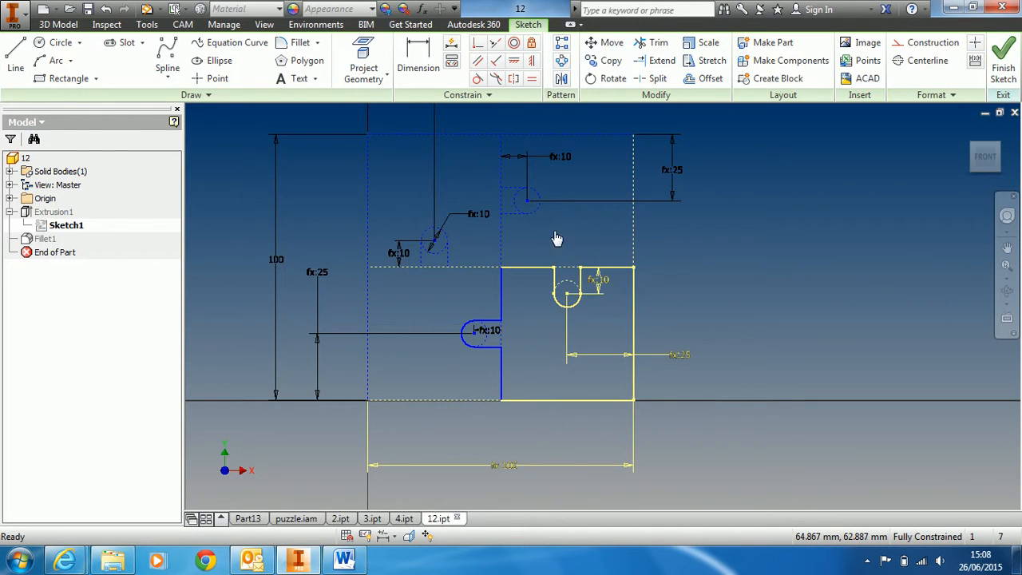
{"action": "left_click", "coordinate": [913, 44]}
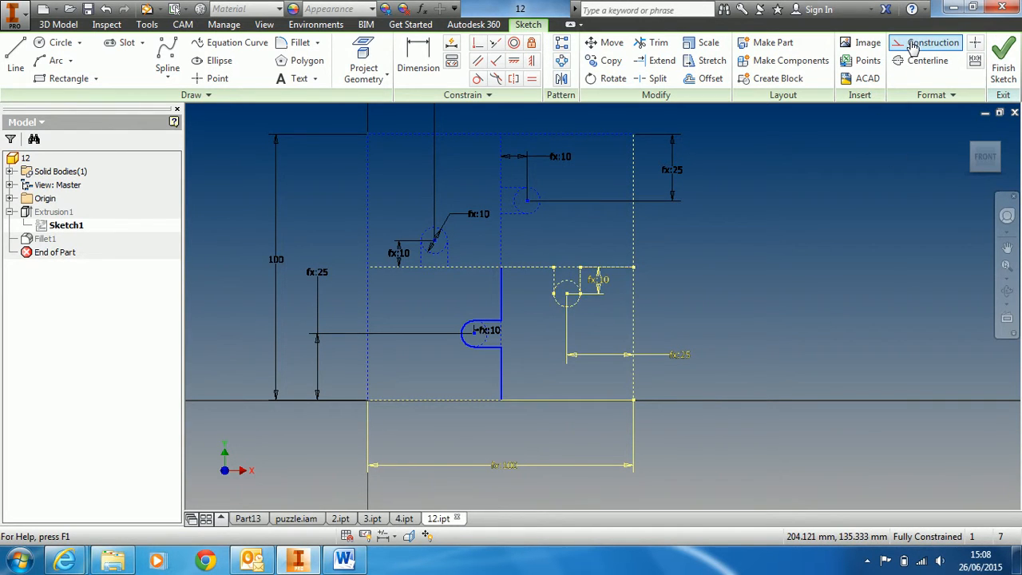
{"action": "left_click", "coordinate": [735, 348]}
Step: Draw solid lines from the puzzle's centre along the horizontal divider to the upper-left tab and up its right side to X 30, Y 60 mm
{"action": "left_click", "coordinate": [15, 56]}
{"action": "left_click", "coordinate": [501, 268]}
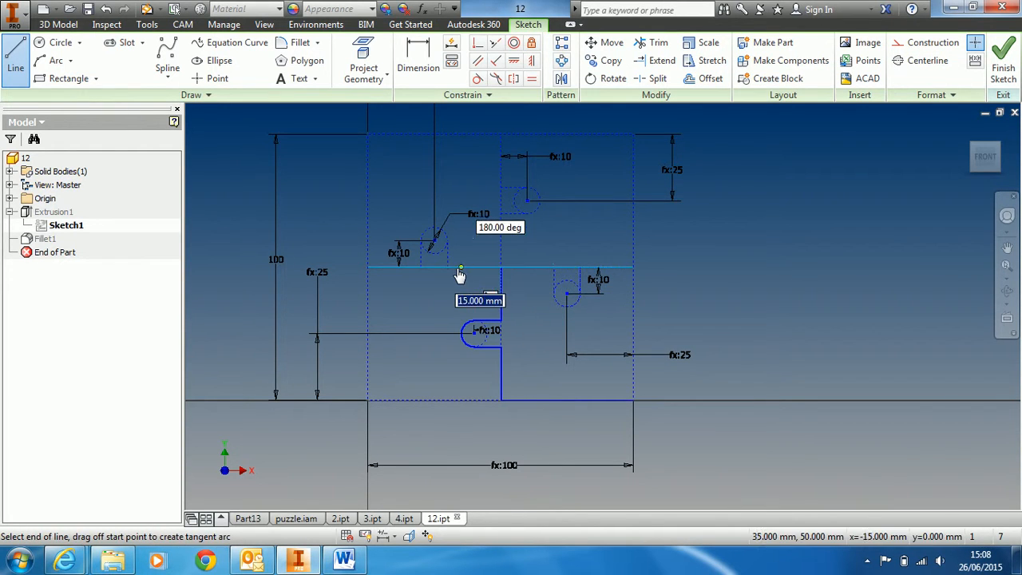
{"action": "left_click", "coordinate": [448, 268]}
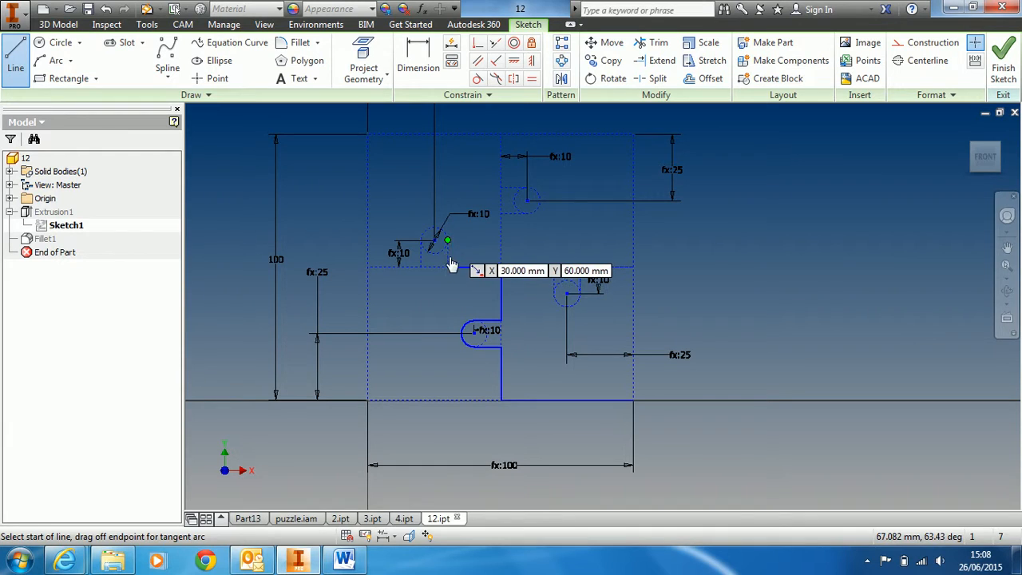
{"action": "left_click", "coordinate": [448, 268]}
{"action": "left_click", "coordinate": [448, 241]}
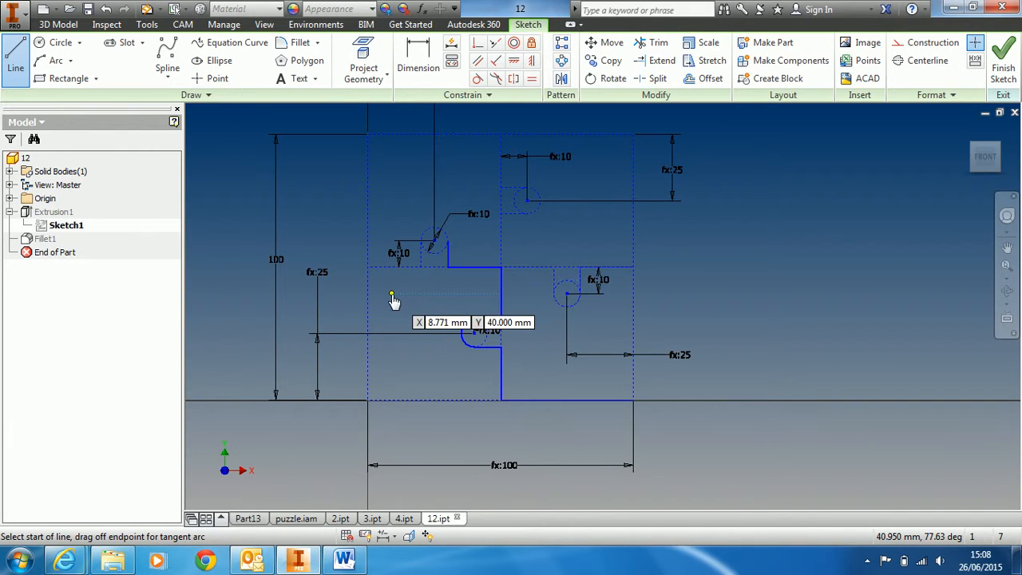
{"action": "key", "text": "Escape"}
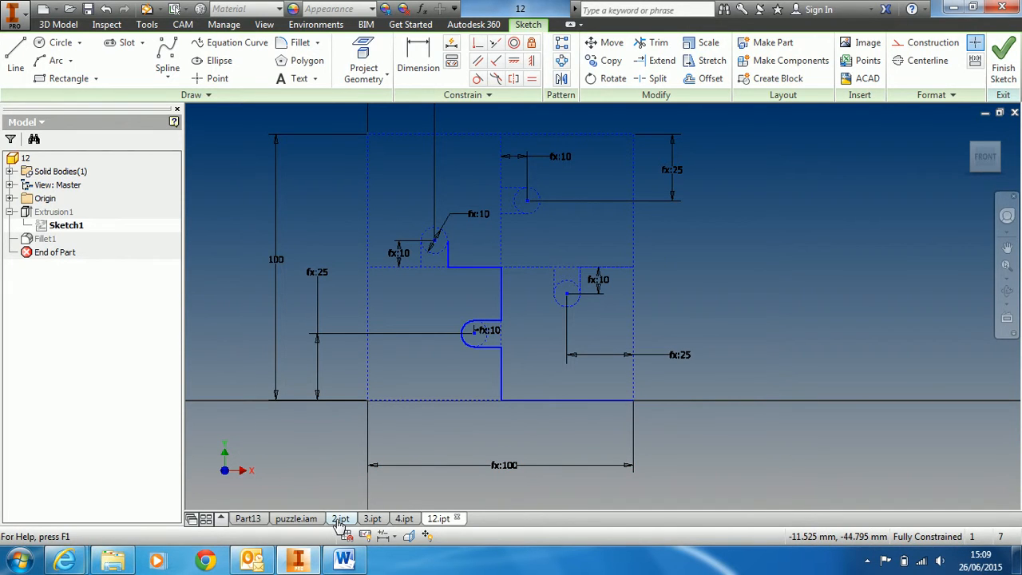
Step: Examine which lines outline the lower-left piece in Sketch1 of 2.ipt, and leave the sketch
{"action": "mouse_move", "coordinate": [340, 524]}
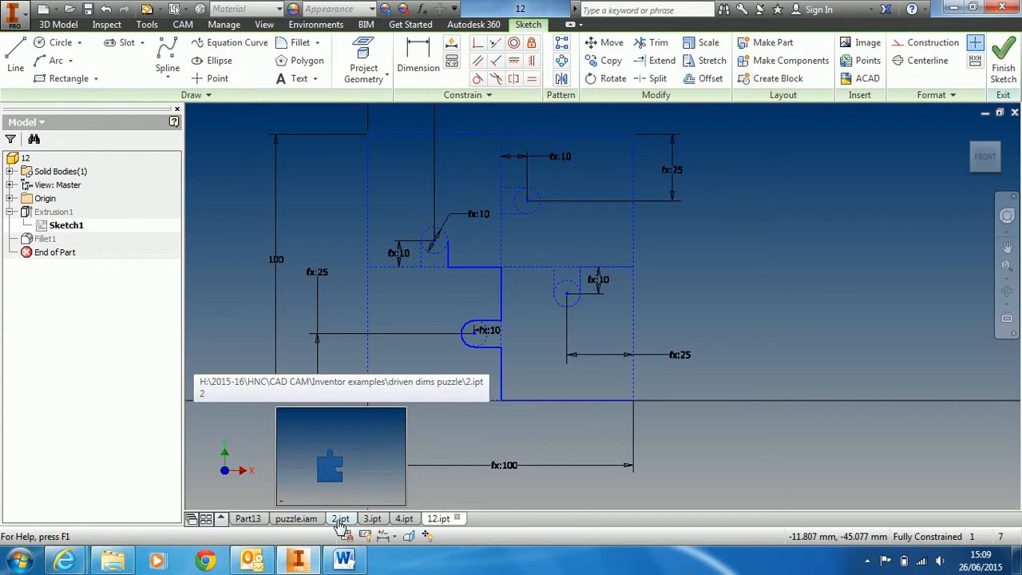
{"action": "left_click", "coordinate": [340, 519]}
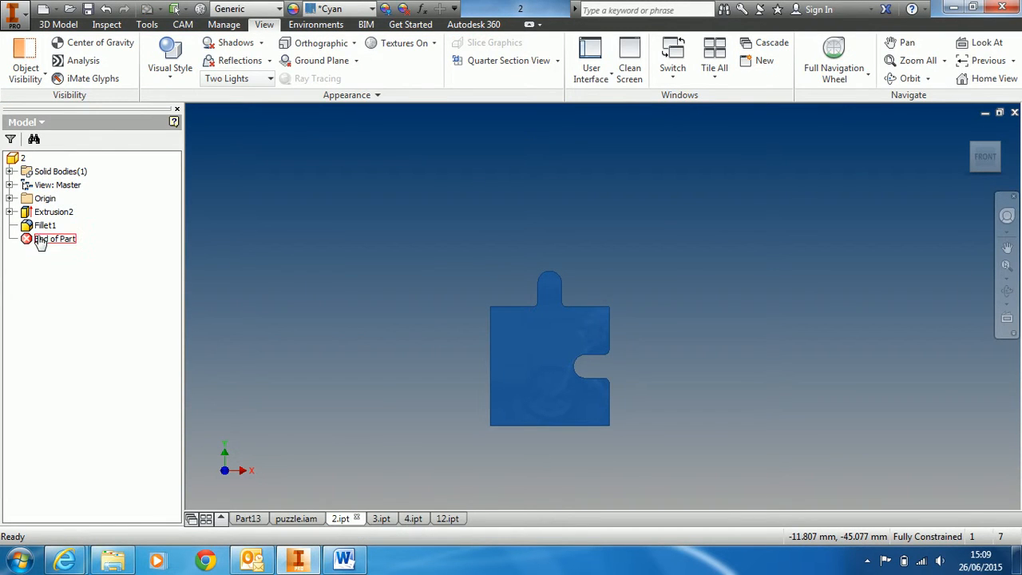
{"action": "left_click", "coordinate": [11, 212]}
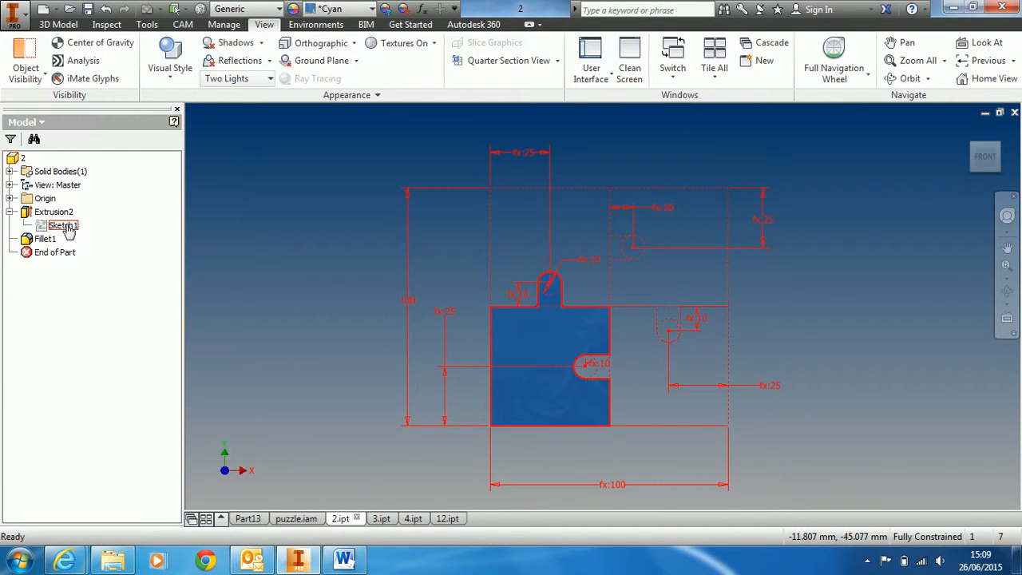
{"action": "double_click", "coordinate": [67, 230]}
{"action": "left_click", "coordinate": [93, 252]}
{"action": "double_click", "coordinate": [63, 229]}
{"action": "left_click", "coordinate": [87, 254]}
{"action": "left_click", "coordinate": [66, 228]}
{"action": "double_click", "coordinate": [66, 230]}
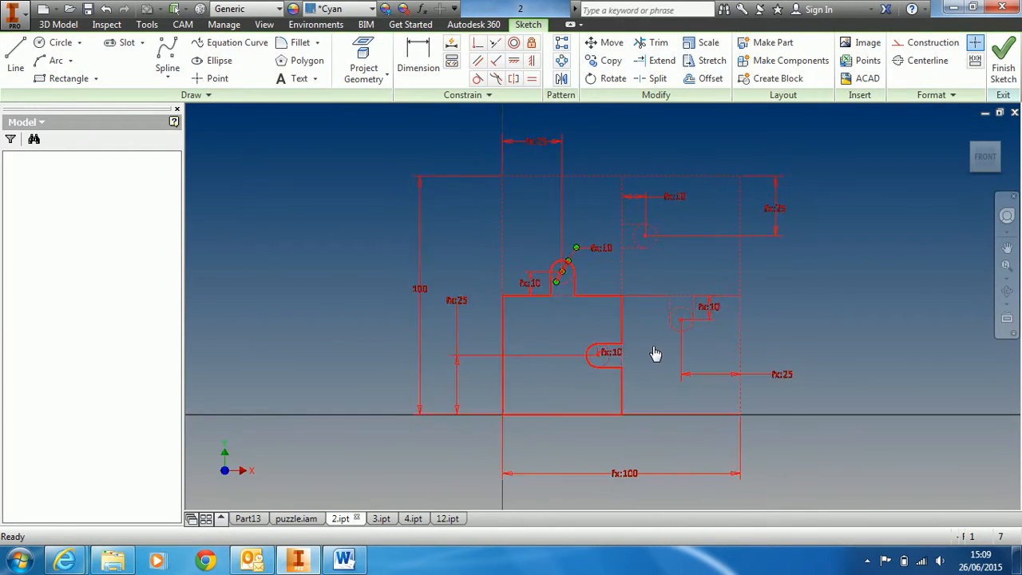
{"action": "left_click", "coordinate": [894, 395]}
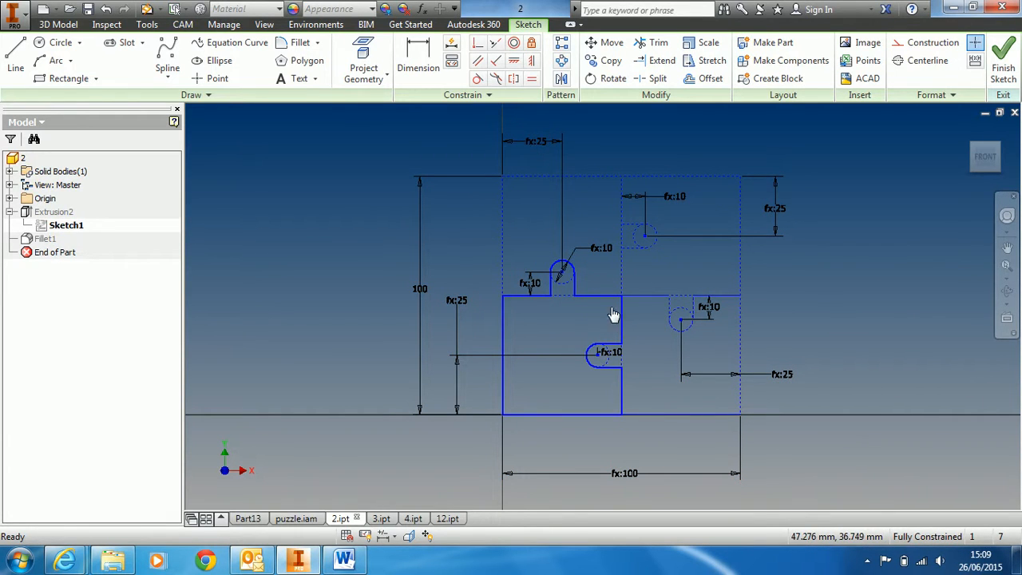
{"action": "left_click", "coordinate": [1004, 68]}
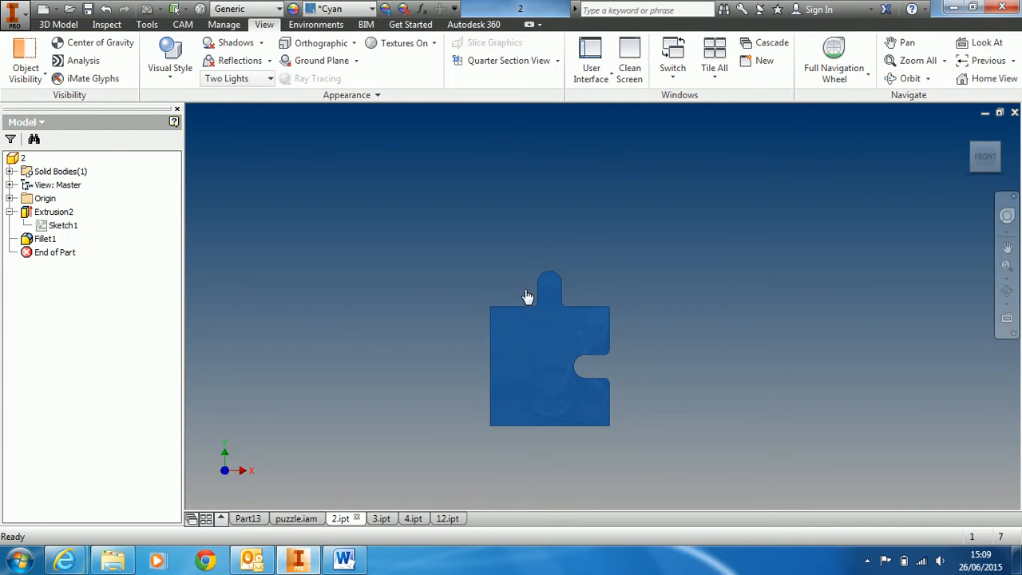
Step: Examine which lines outline the upper-left piece in Sketch1 of 3.ipt, and leave the sketch
{"action": "left_click", "coordinate": [382, 519]}
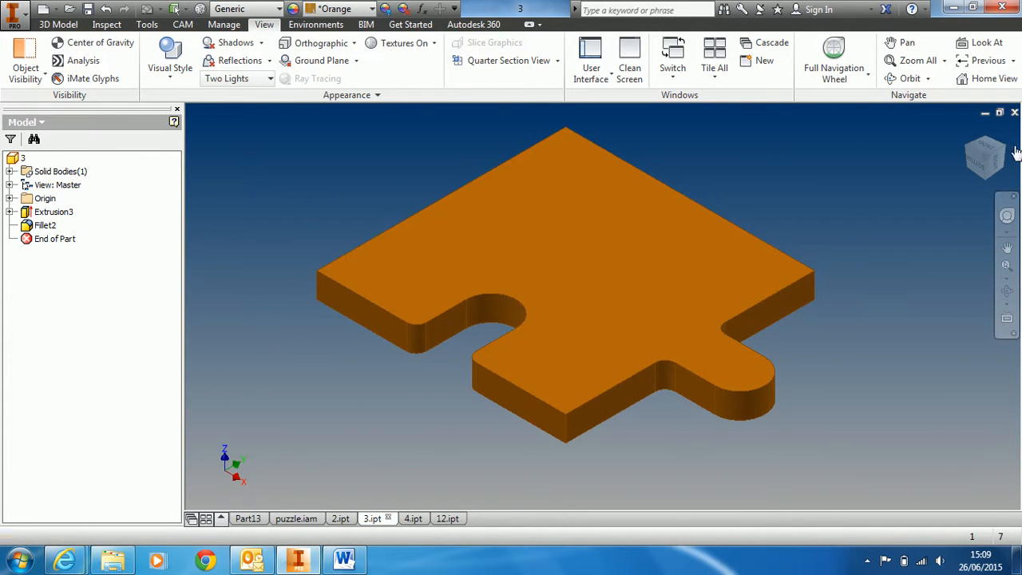
{"action": "left_click", "coordinate": [9, 212]}
{"action": "double_click", "coordinate": [64, 226]}
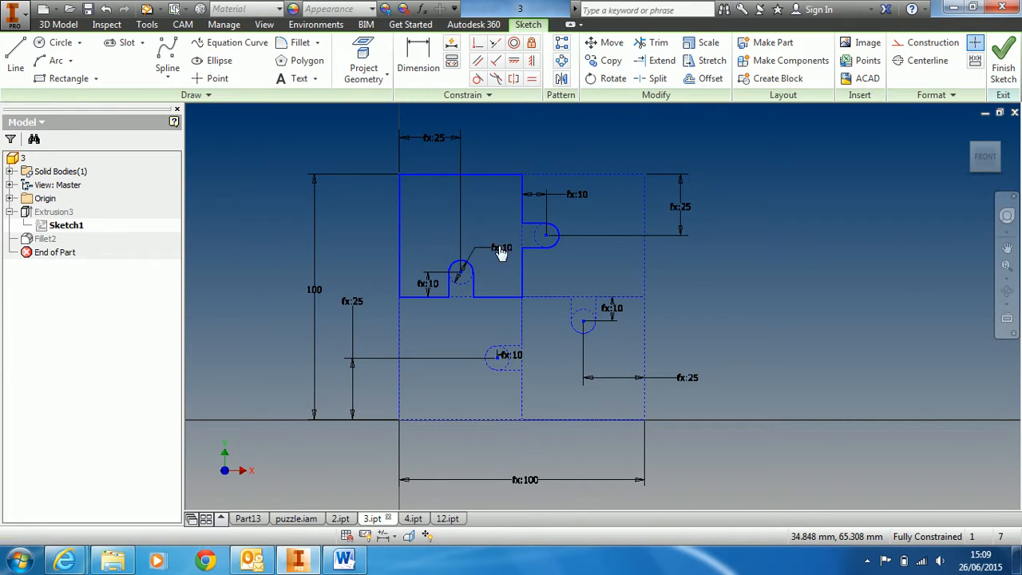
{"action": "left_click", "coordinate": [1008, 58]}
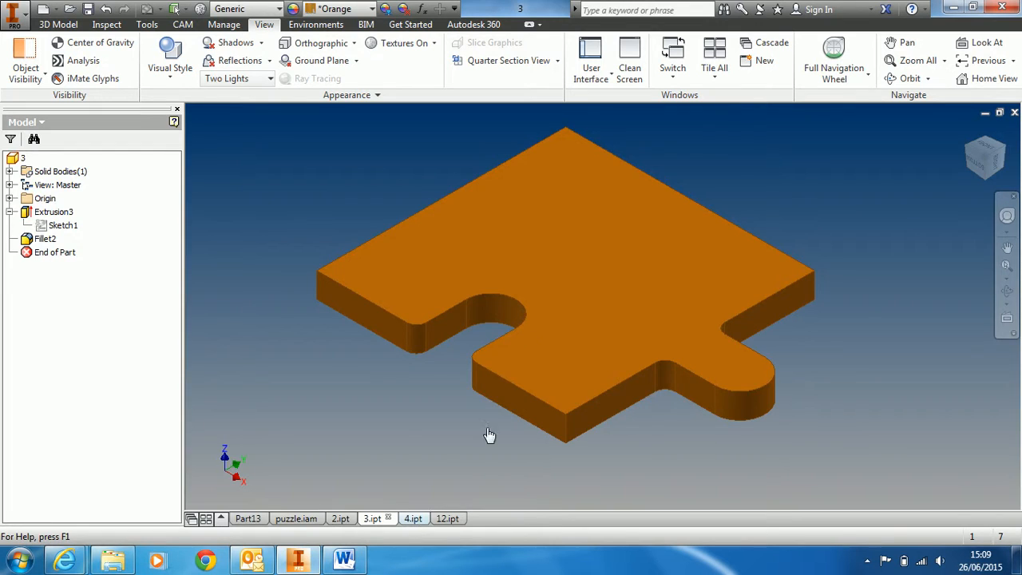
Step: Examine which lines outline the upper-right piece in Sketch1 of 4.ipt, and leave the sketch
{"action": "left_click", "coordinate": [413, 519]}
{"action": "scroll", "coordinate": [751, 307], "scroll_direction": "down", "scroll_amount": 3}
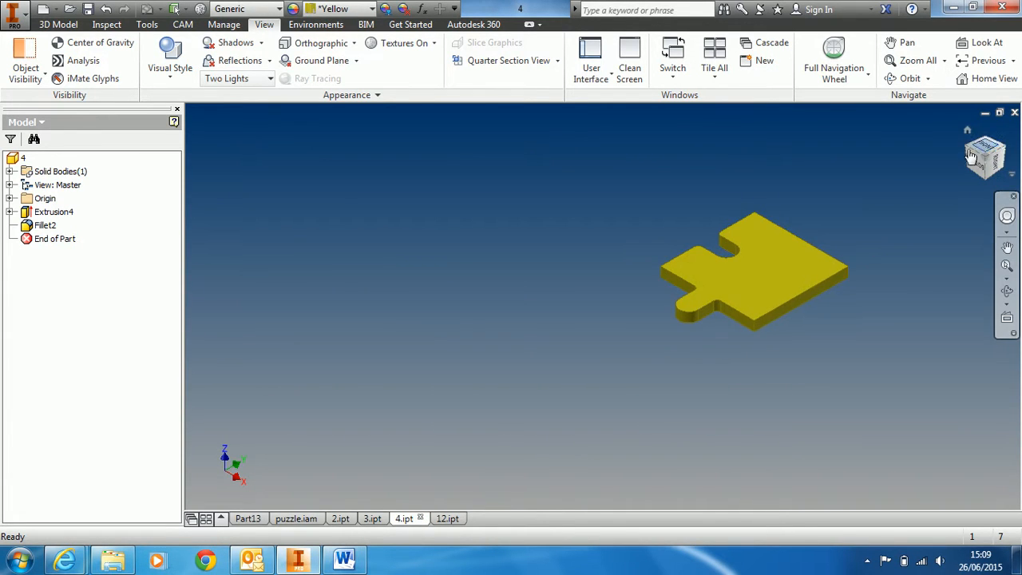
{"action": "left_click", "coordinate": [972, 156]}
{"action": "left_click", "coordinate": [9, 211]}
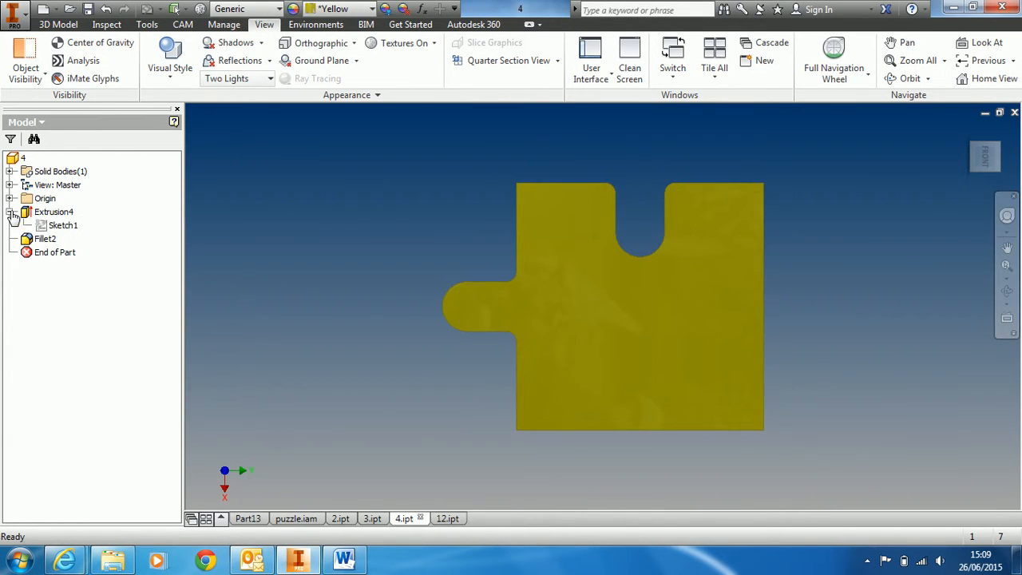
{"action": "double_click", "coordinate": [62, 226]}
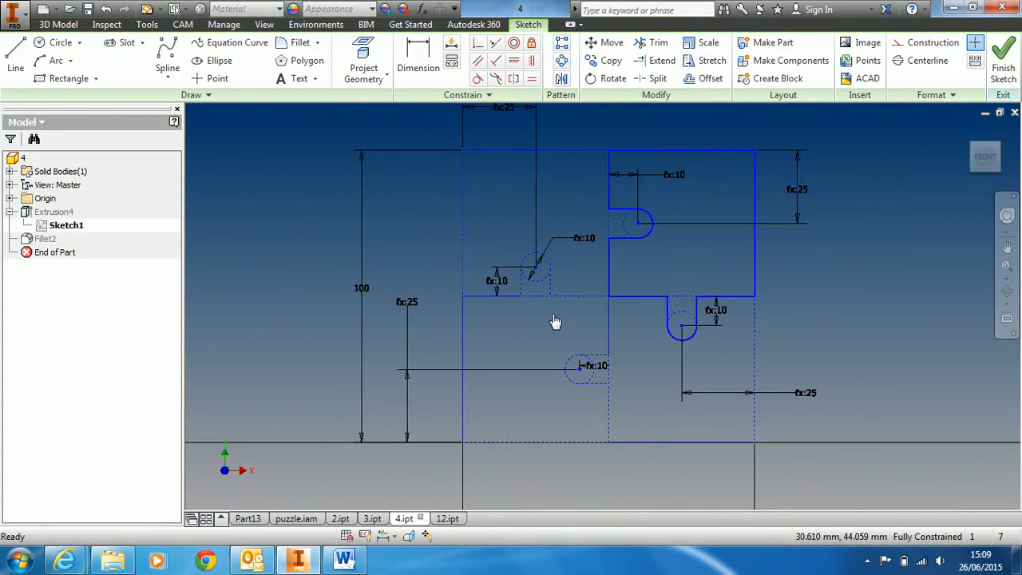
{"action": "scroll", "coordinate": [831, 226], "scroll_direction": "down", "scroll_amount": 1}
{"action": "middle_click_drag", "start_coordinate": [830, 226], "coordinate": [785, 274]}
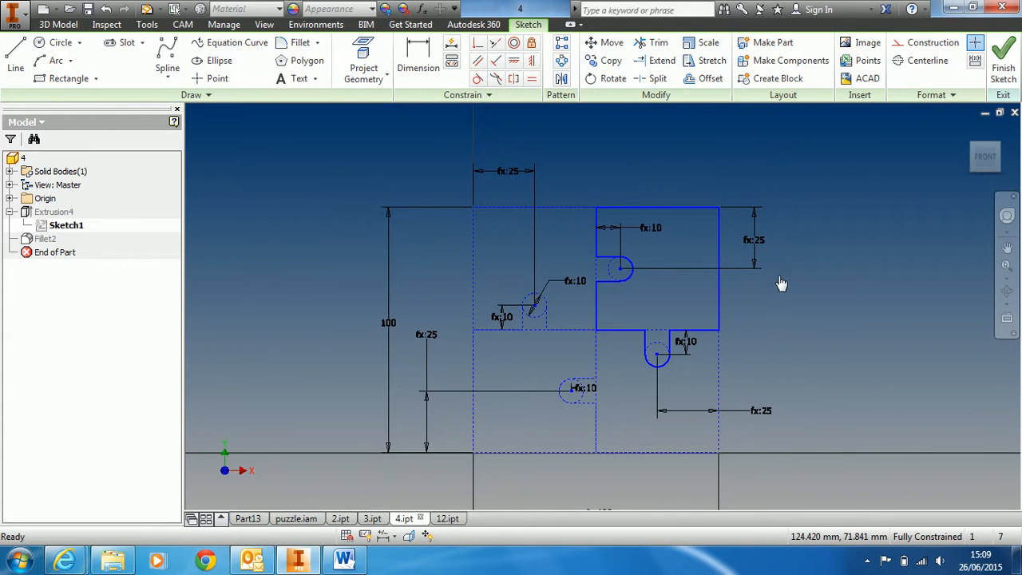
{"action": "left_click", "coordinate": [1008, 64]}
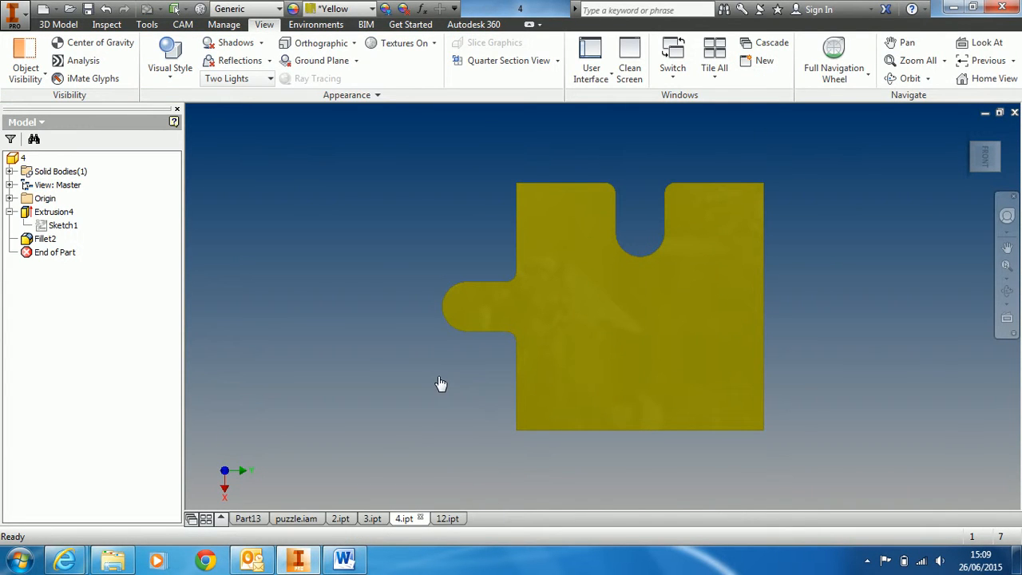
{"action": "middle_click_drag", "start_coordinate": [441, 385], "coordinate": [431, 365]}
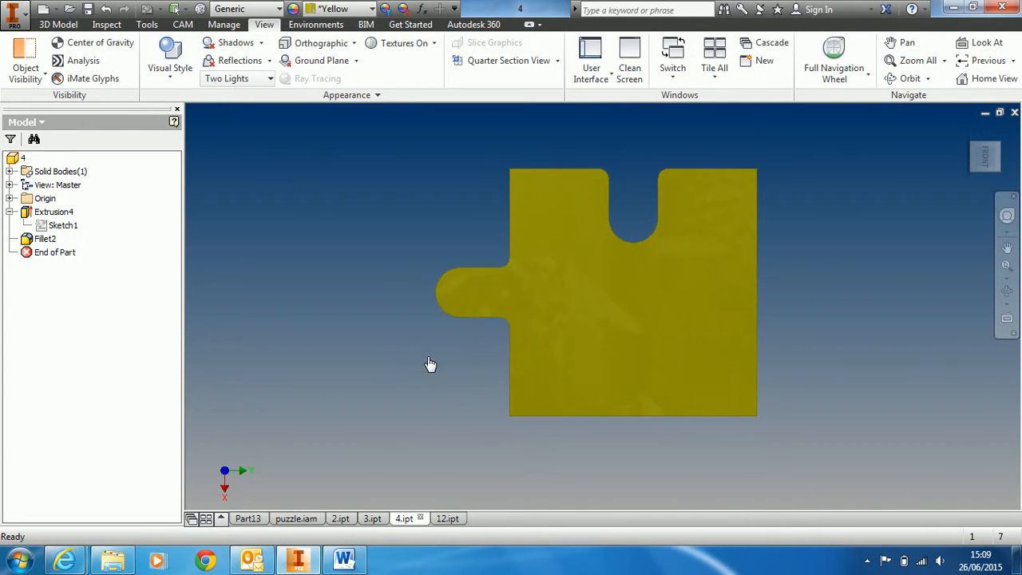
Step: Close 12.ipt, exiting its sketch and discarding the changes
{"action": "left_click", "coordinate": [444, 519]}
{"action": "left_click", "coordinate": [457, 518]}
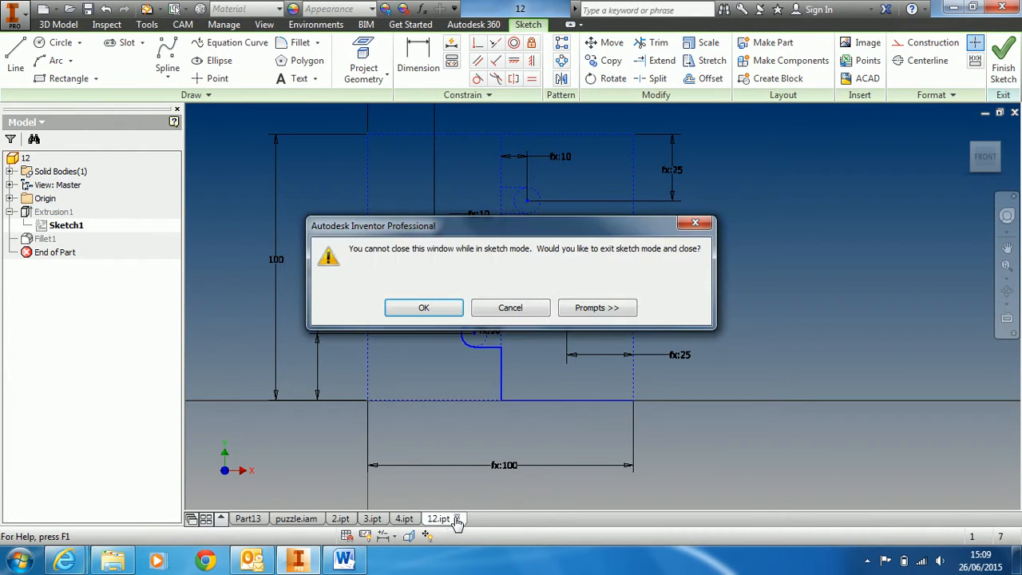
{"action": "left_click", "coordinate": [430, 308]}
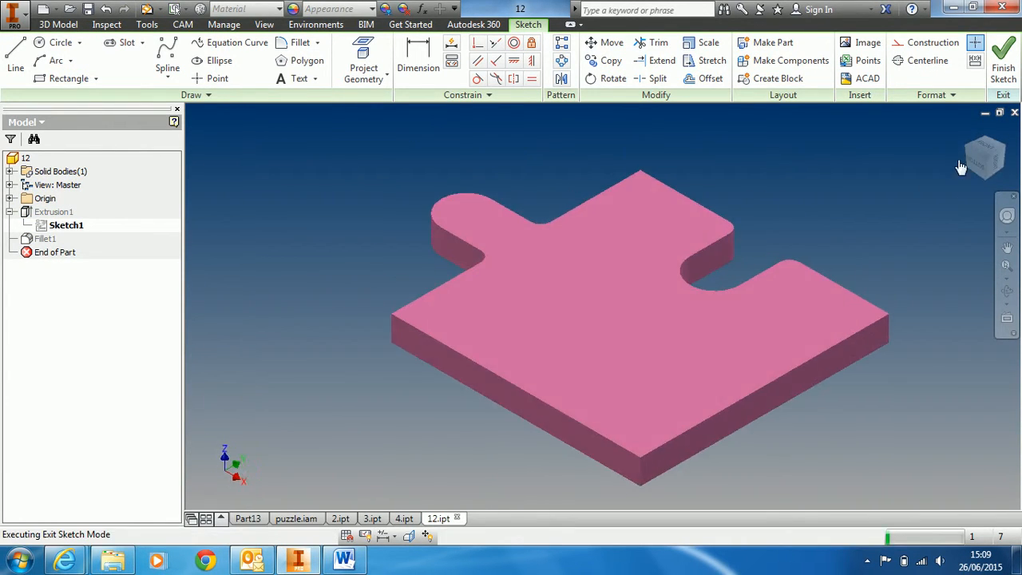
{"action": "left_click", "coordinate": [334, 141]}
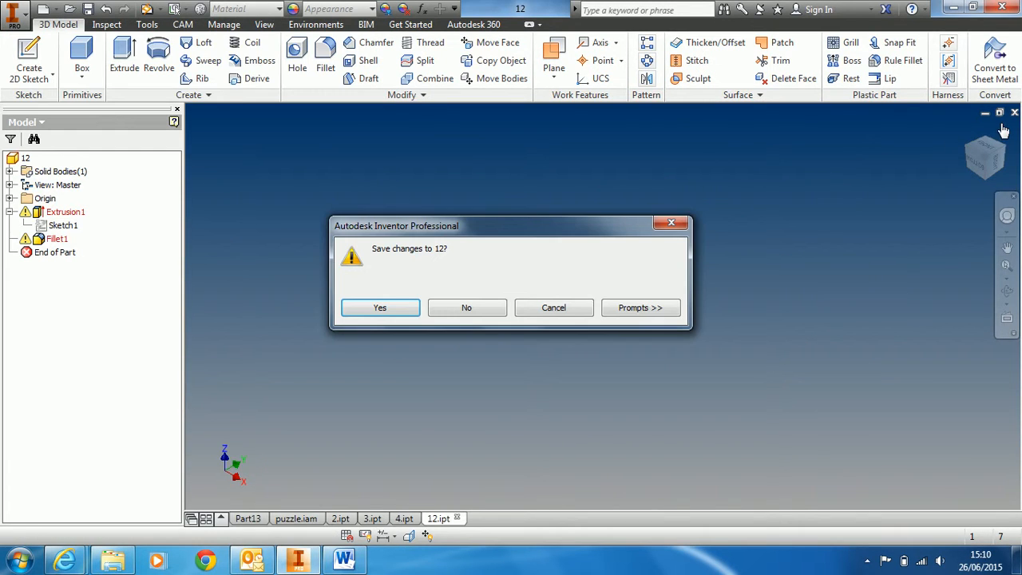
{"action": "left_click", "coordinate": [466, 310]}
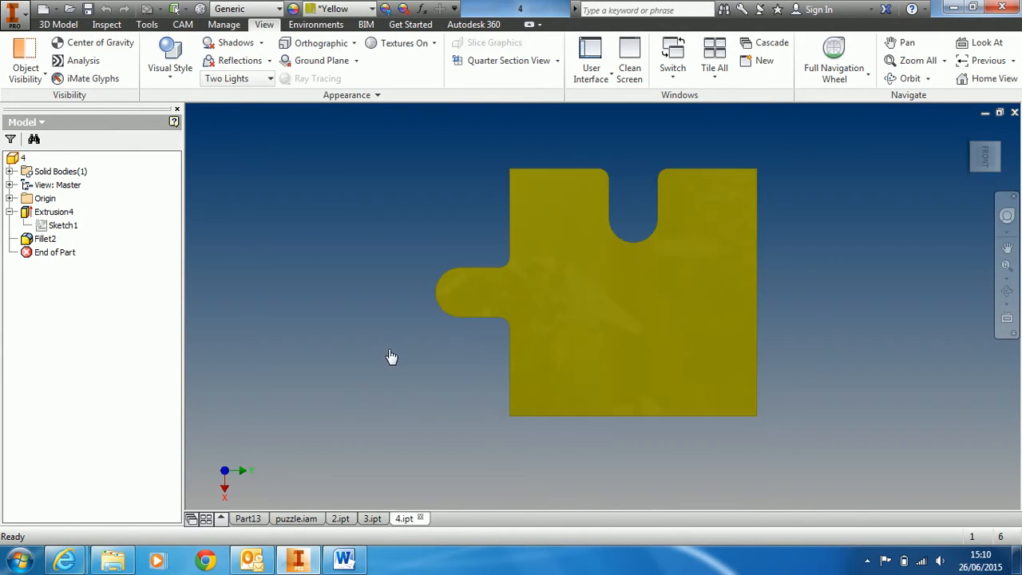
Step: Create a new assembly from a standard metric assembly template
{"action": "scroll", "coordinate": [431, 377], "scroll_direction": "up", "scroll_amount": 3}
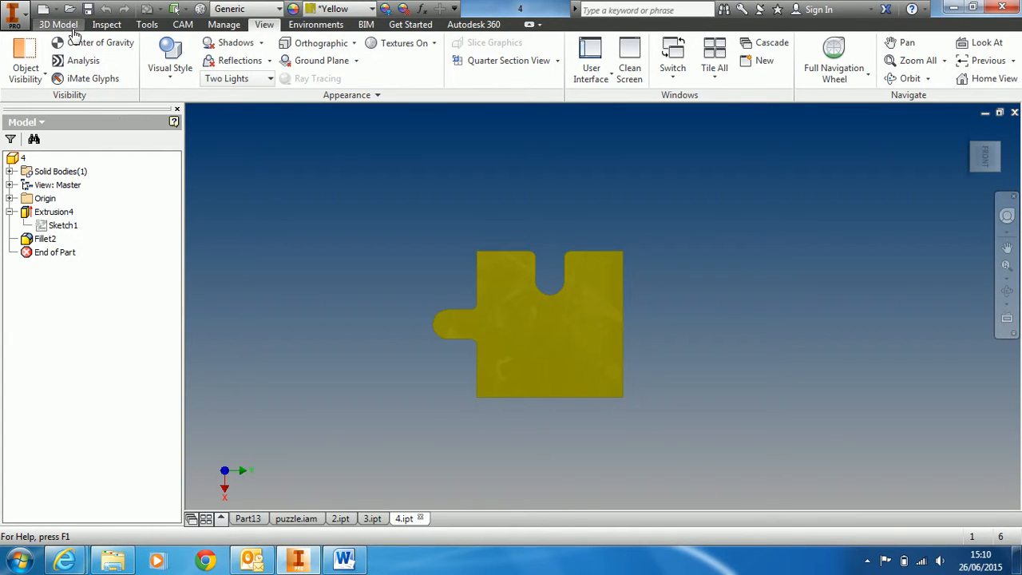
{"action": "left_click", "coordinate": [44, 10]}
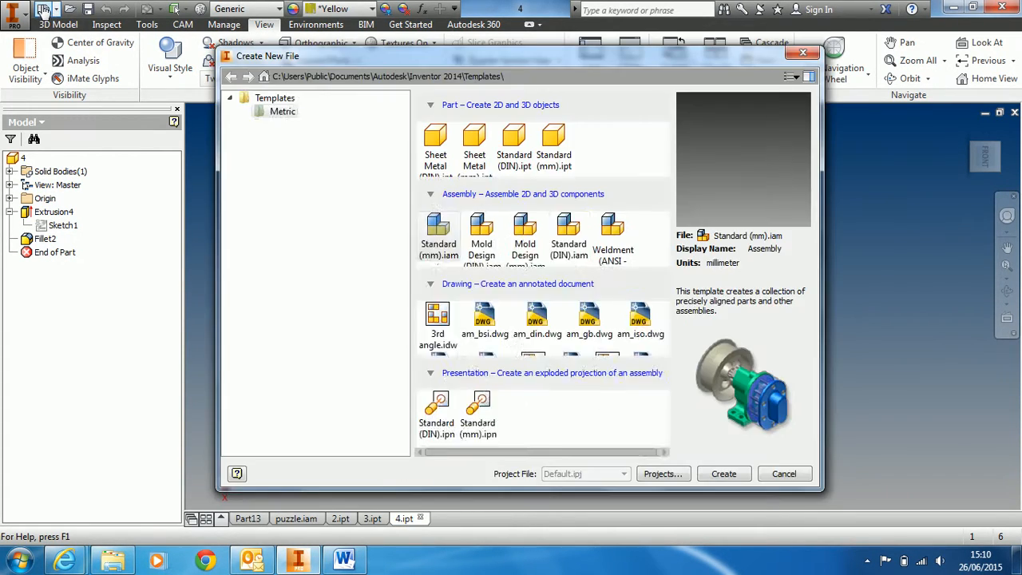
{"action": "double_click", "coordinate": [572, 233]}
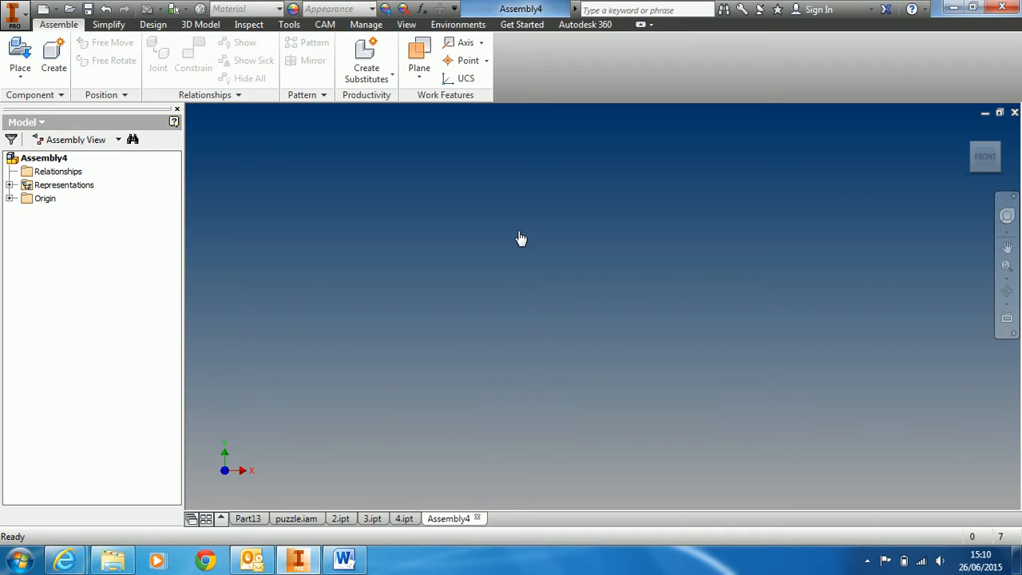
Step: Place one instance of part 1 from the driven dims puzzle folder in the assembly
{"action": "left_click", "coordinate": [20, 52]}
{"action": "left_click", "coordinate": [472, 219]}
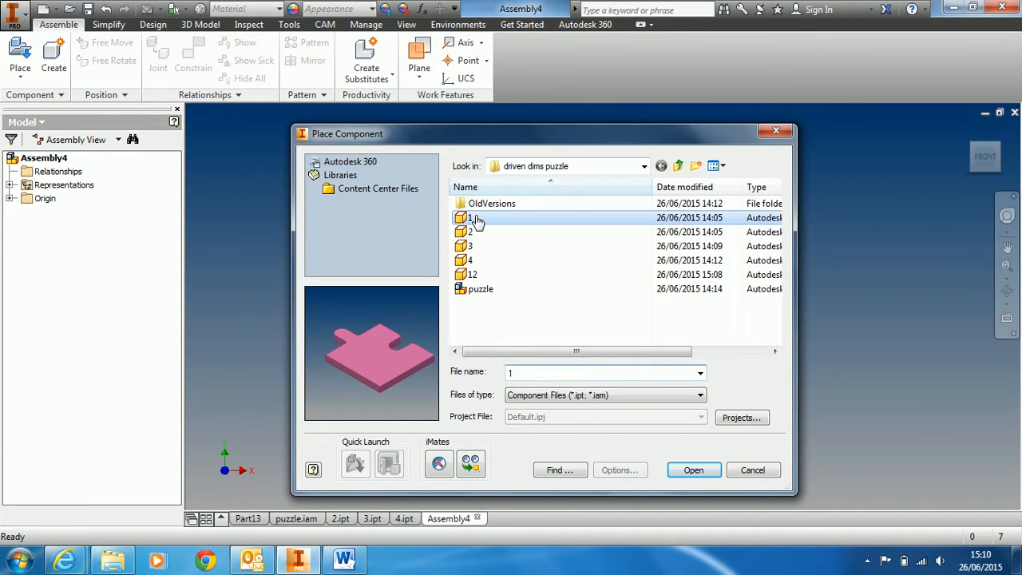
{"action": "left_click", "coordinate": [694, 470]}
{"action": "scroll", "coordinate": [559, 326], "scroll_direction": "up", "scroll_amount": 5}
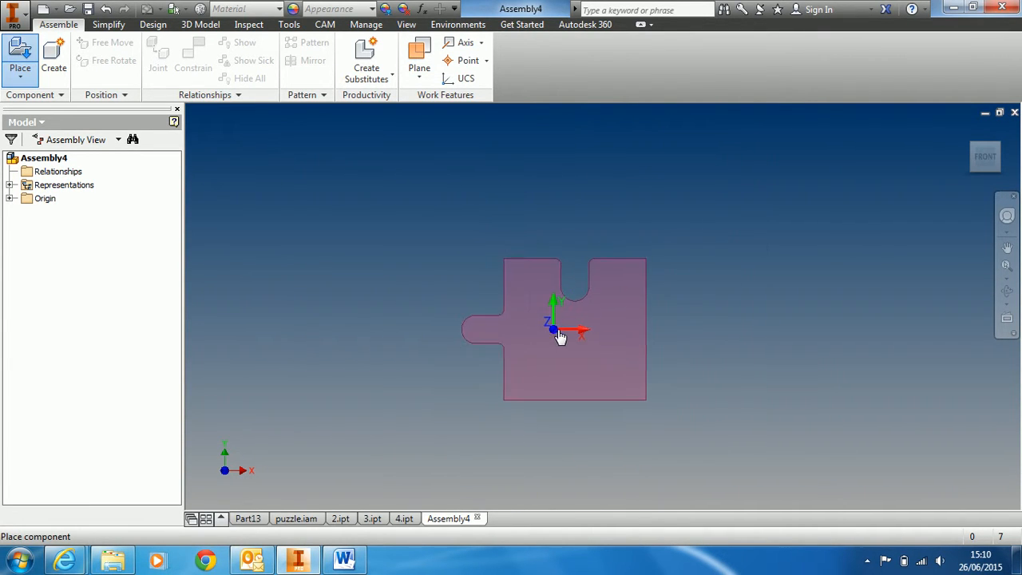
{"action": "left_click", "coordinate": [627, 358]}
{"action": "left_click", "coordinate": [609, 352]}
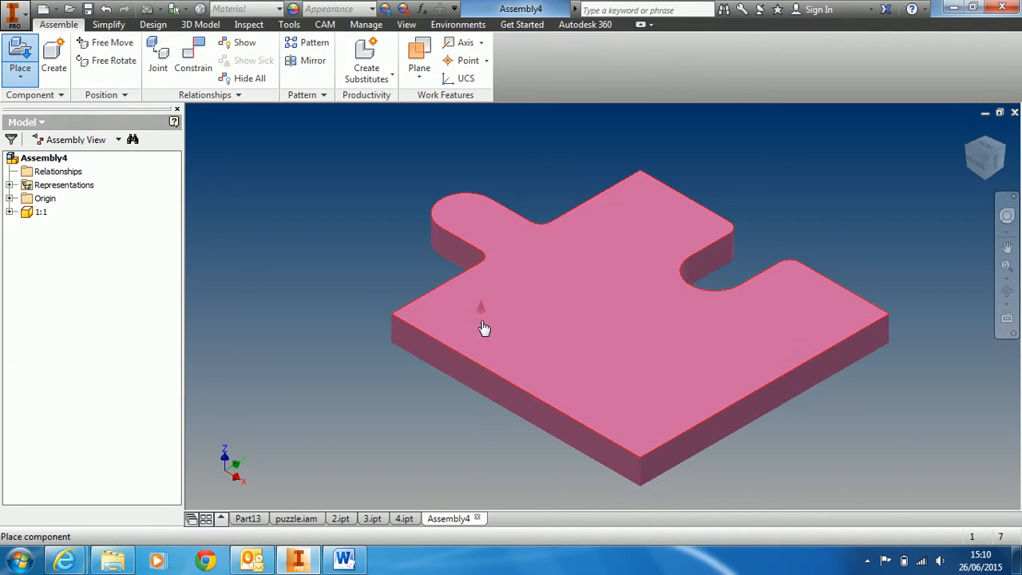
{"action": "right_click", "coordinate": [292, 363]}
{"action": "left_click", "coordinate": [329, 349]}
Step: Set the assembly's visual style to Shaded with Edges
{"action": "scroll", "coordinate": [365, 221], "scroll_direction": "down", "scroll_amount": 6}
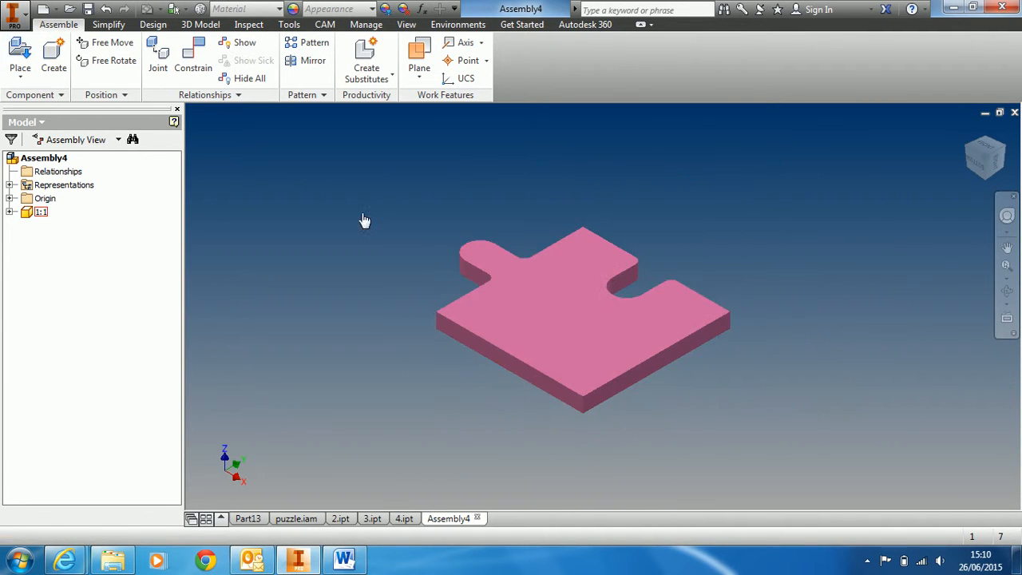
{"action": "left_click", "coordinate": [405, 24]}
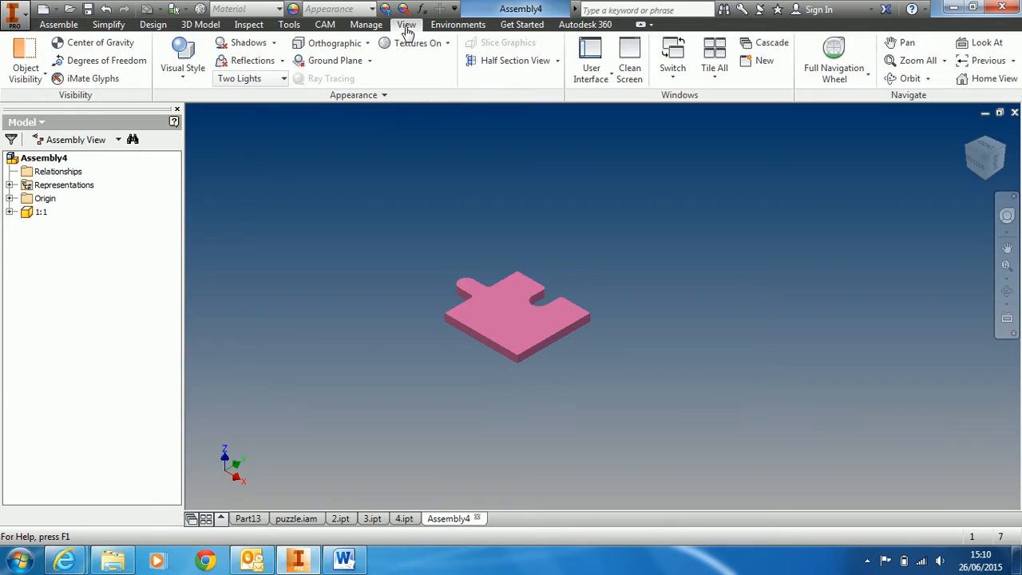
{"action": "left_click", "coordinate": [183, 60]}
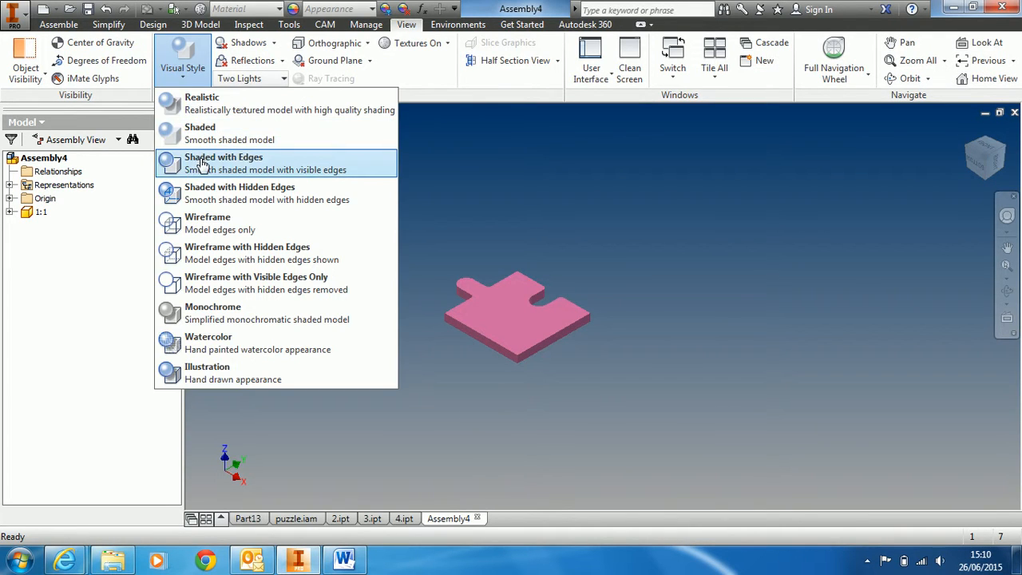
{"action": "left_click", "coordinate": [204, 164]}
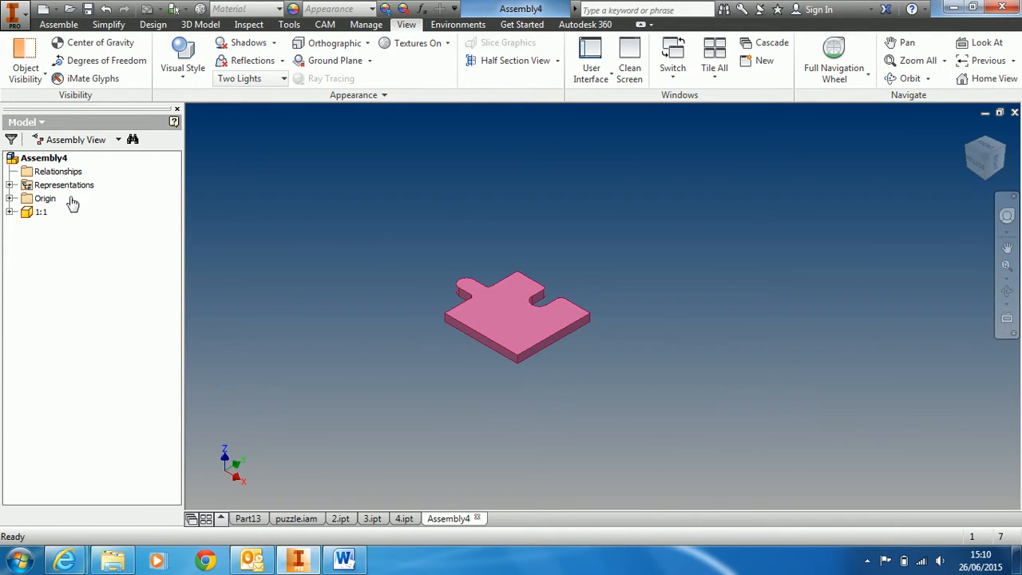
Step: Set the X, Y and Z offsets of component 1:1 from the assembly origin to 0 and ground it through its iProperties
{"action": "right_click", "coordinate": [43, 214]}
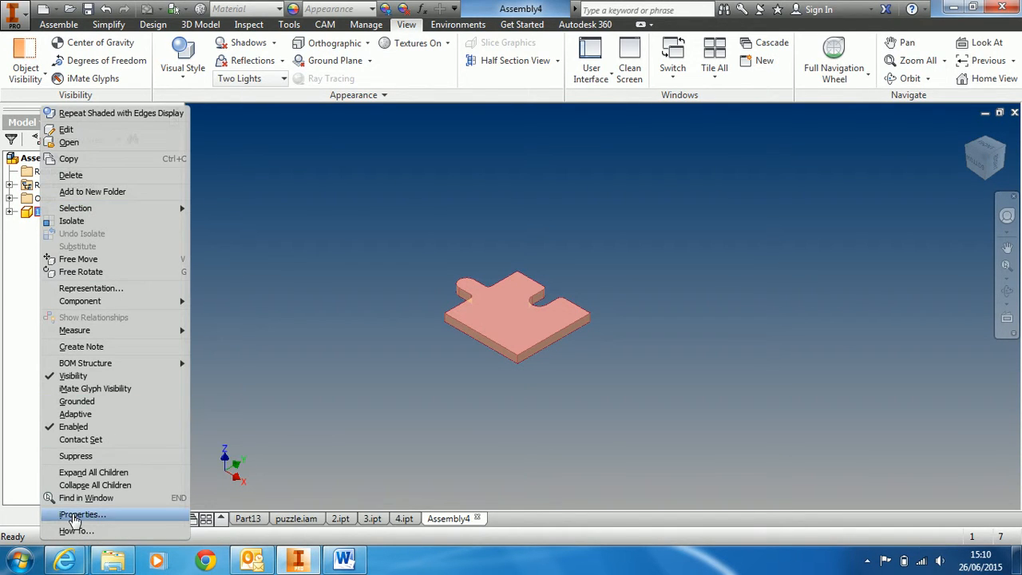
{"action": "left_click", "coordinate": [74, 515]}
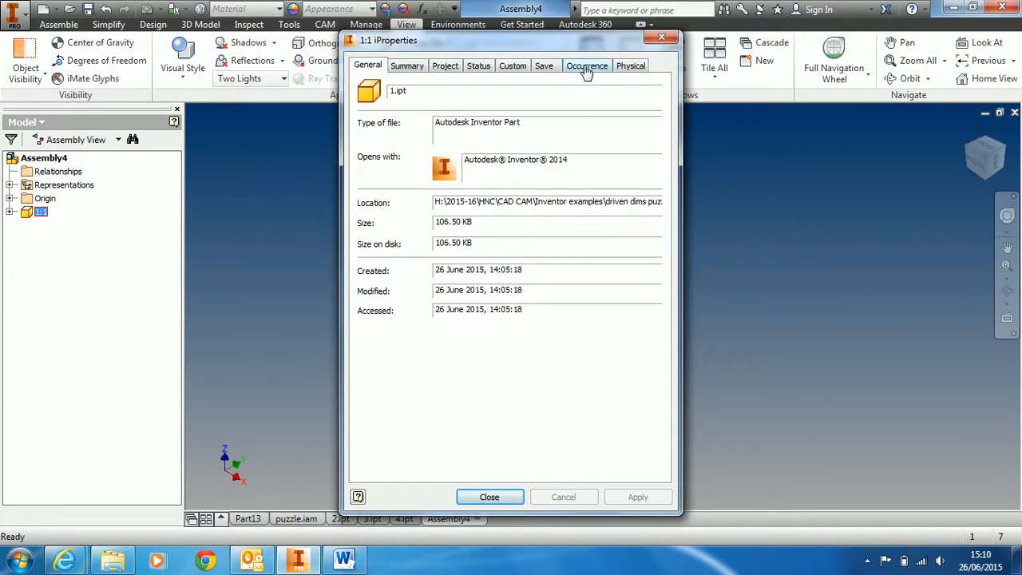
{"action": "left_click", "coordinate": [587, 67]}
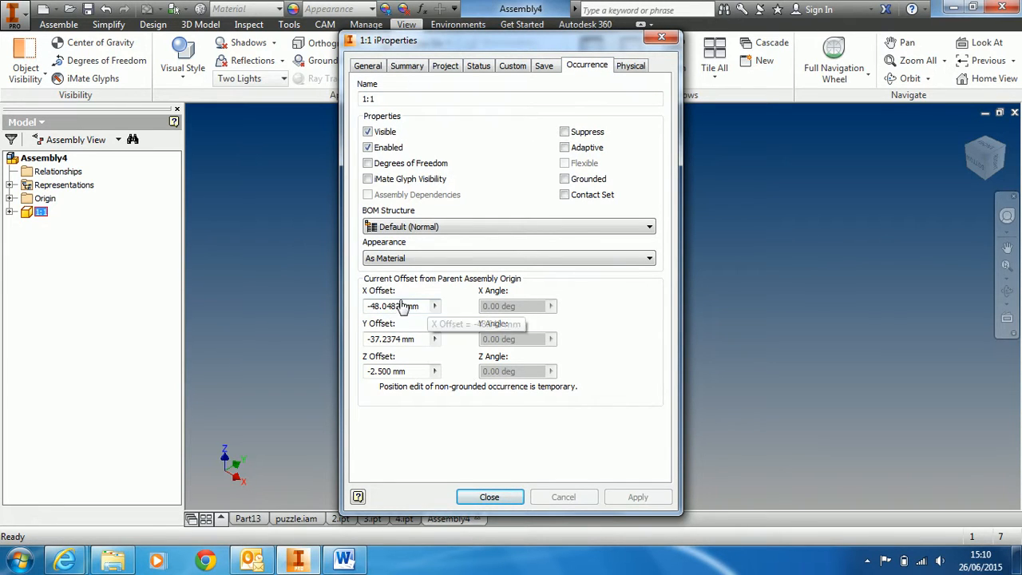
{"action": "left_click_drag", "start_coordinate": [430, 311], "coordinate": [282, 314]}
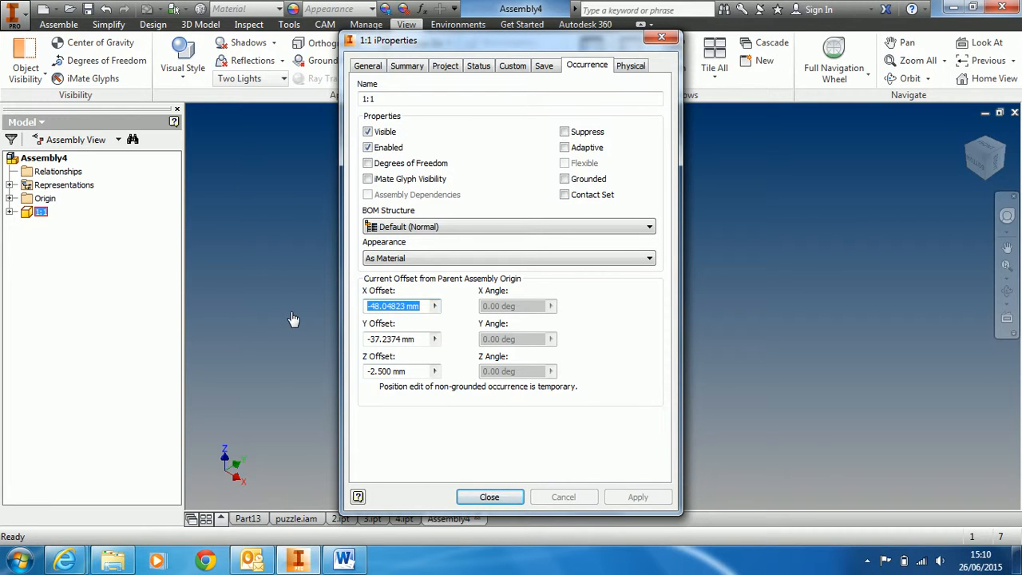
{"action": "type", "text": "0"}
{"action": "left_click_drag", "start_coordinate": [420, 339], "coordinate": [320, 339]}
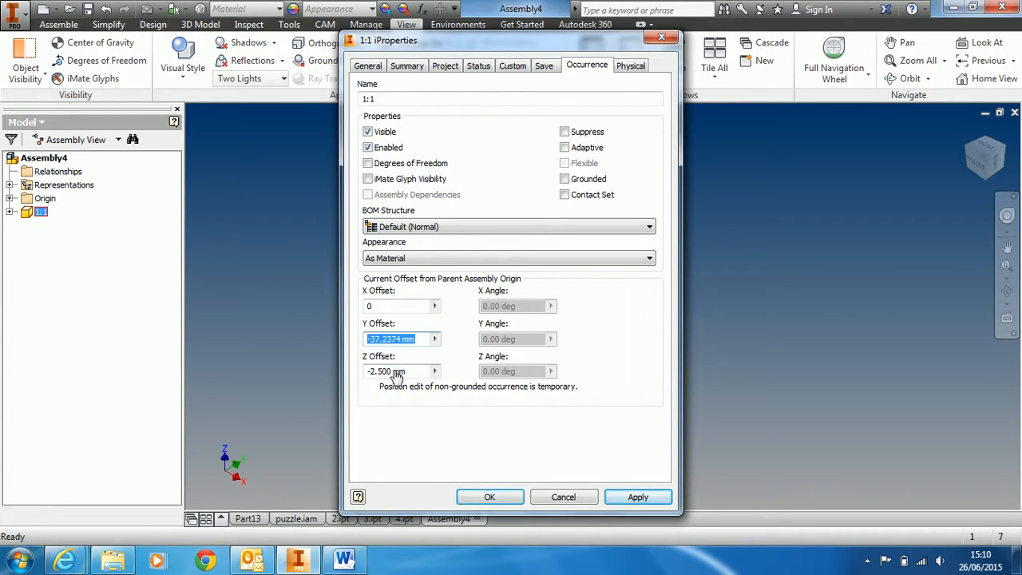
{"action": "type", "text": "0"}
{"action": "left_click_drag", "start_coordinate": [430, 372], "coordinate": [296, 372]}
{"action": "type", "text": "0"}
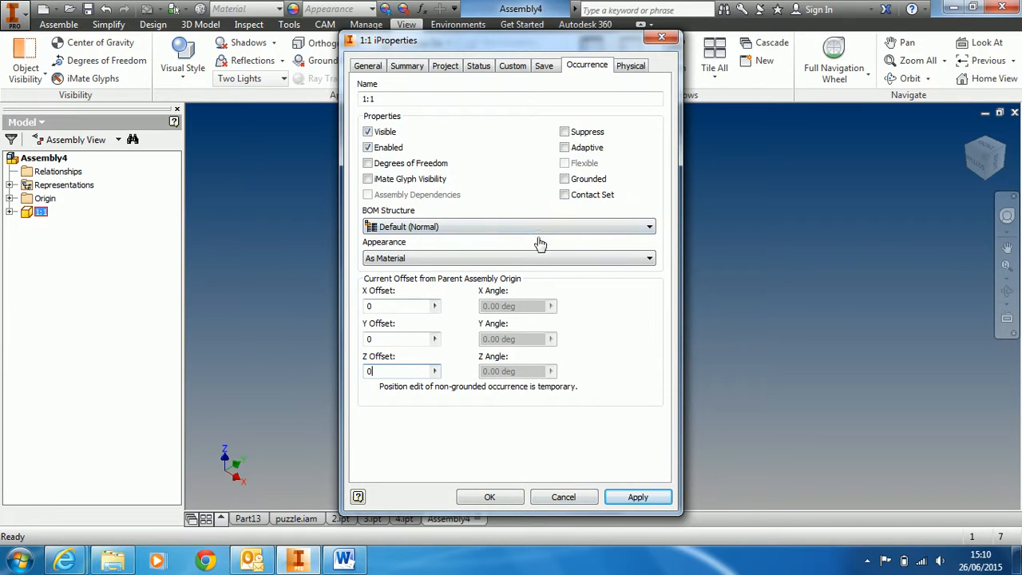
{"action": "left_click", "coordinate": [566, 179]}
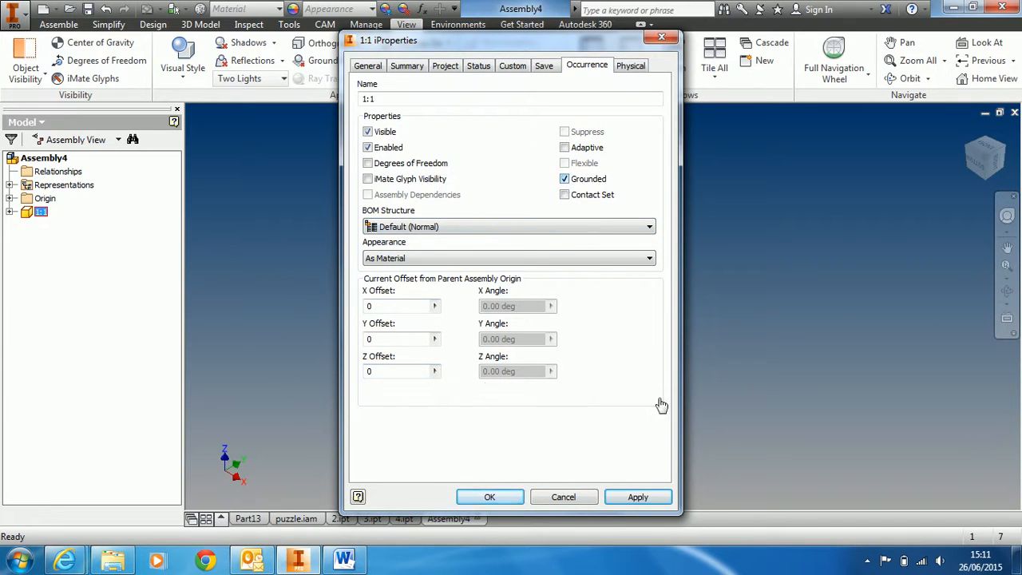
{"action": "left_click", "coordinate": [490, 497]}
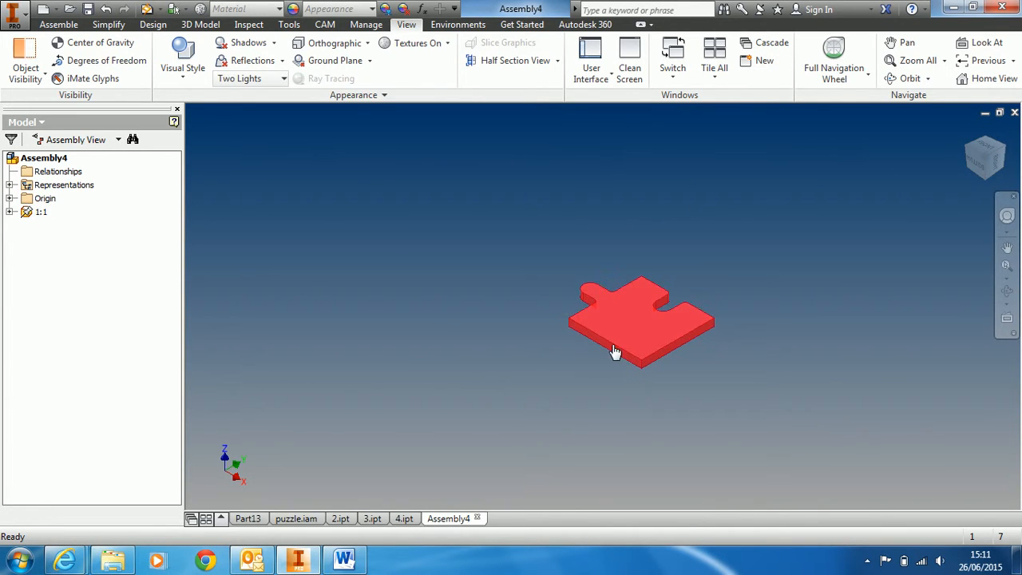
Step: Place one instance of part 2 in the free space beside the pink piece
{"action": "left_click", "coordinate": [58, 24]}
{"action": "left_click", "coordinate": [20, 56]}
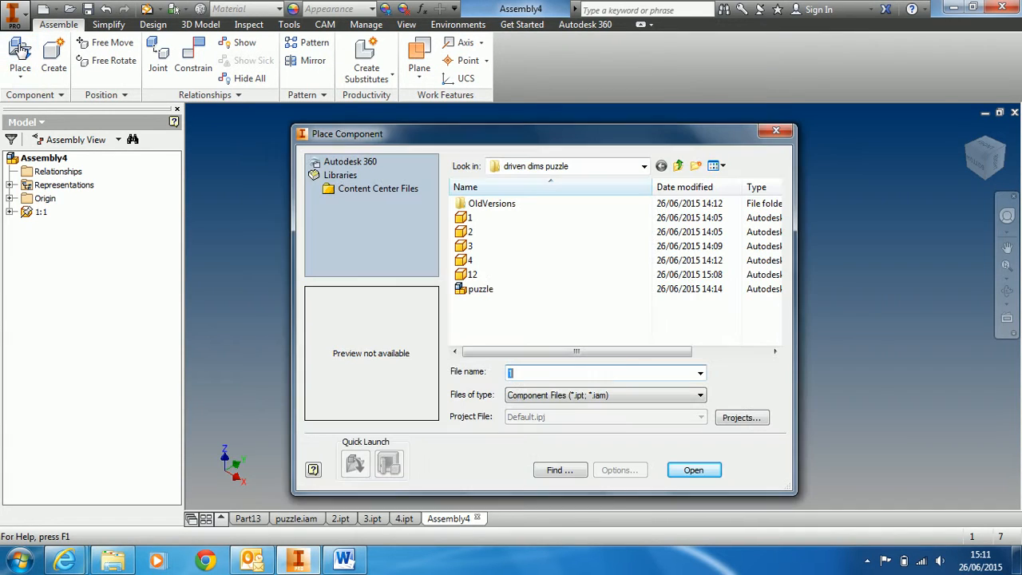
{"action": "left_click", "coordinate": [471, 233]}
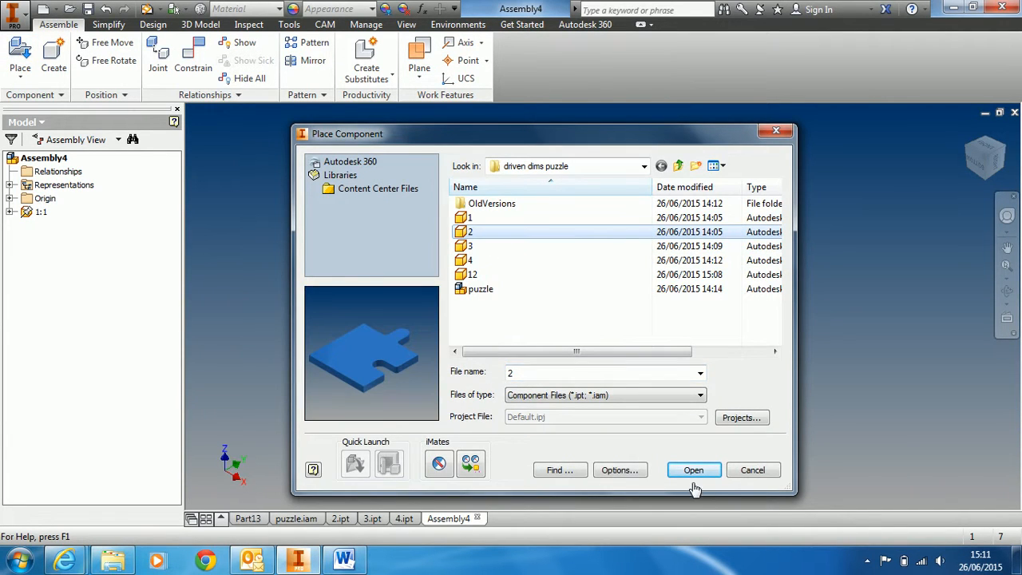
{"action": "left_click", "coordinate": [691, 470]}
{"action": "left_click", "coordinate": [506, 234]}
{"action": "right_click", "coordinate": [471, 342]}
{"action": "left_click", "coordinate": [520, 345]}
{"action": "middle_click_drag", "start_coordinate": [662, 244], "coordinate": [575, 310]}
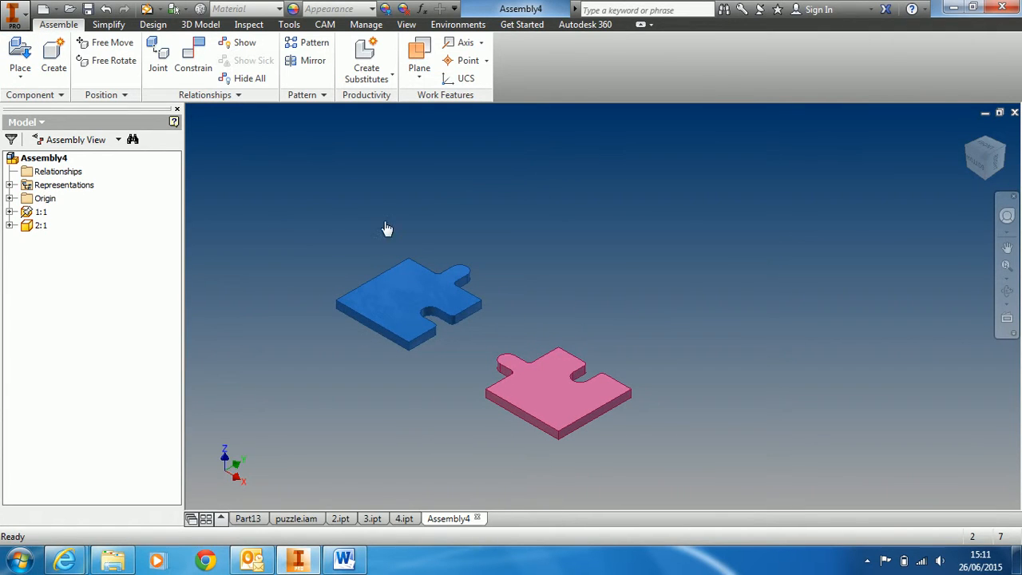
Step: In the iProperties of component 2:1, set the X, Y and Z offsets to 0 and make the blue piece grounded
{"action": "left_click", "coordinate": [39, 226]}
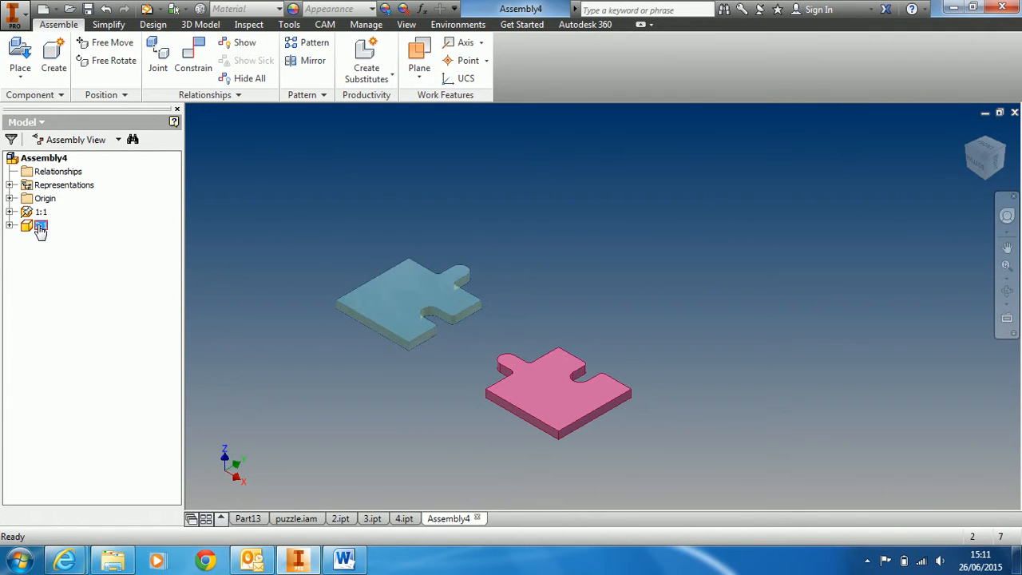
{"action": "right_click", "coordinate": [39, 227]}
{"action": "left_click", "coordinate": [76, 516]}
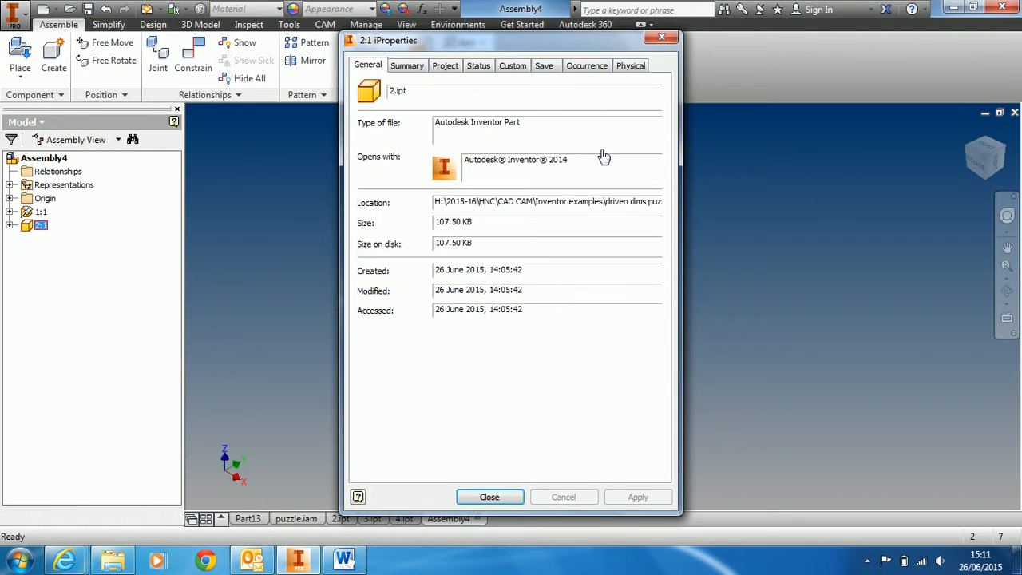
{"action": "left_click", "coordinate": [587, 70]}
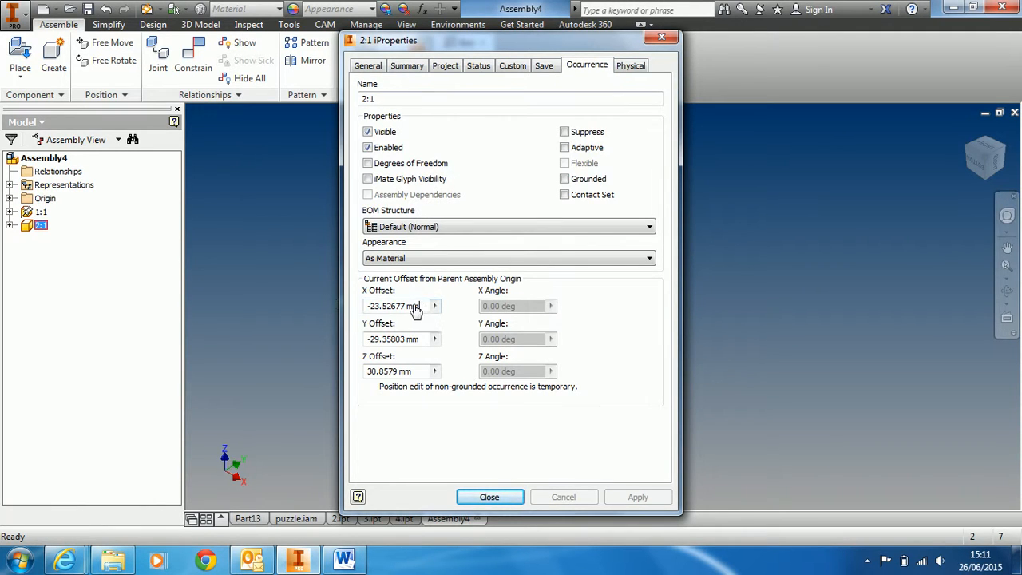
{"action": "left_click_drag", "start_coordinate": [415, 310], "coordinate": [297, 310]}
{"action": "type", "text": "0"}
{"action": "left_click_drag", "start_coordinate": [429, 341], "coordinate": [328, 344]}
{"action": "type", "text": "0"}
{"action": "left_click_drag", "start_coordinate": [416, 372], "coordinate": [365, 343]}
{"action": "type", "text": "0"}
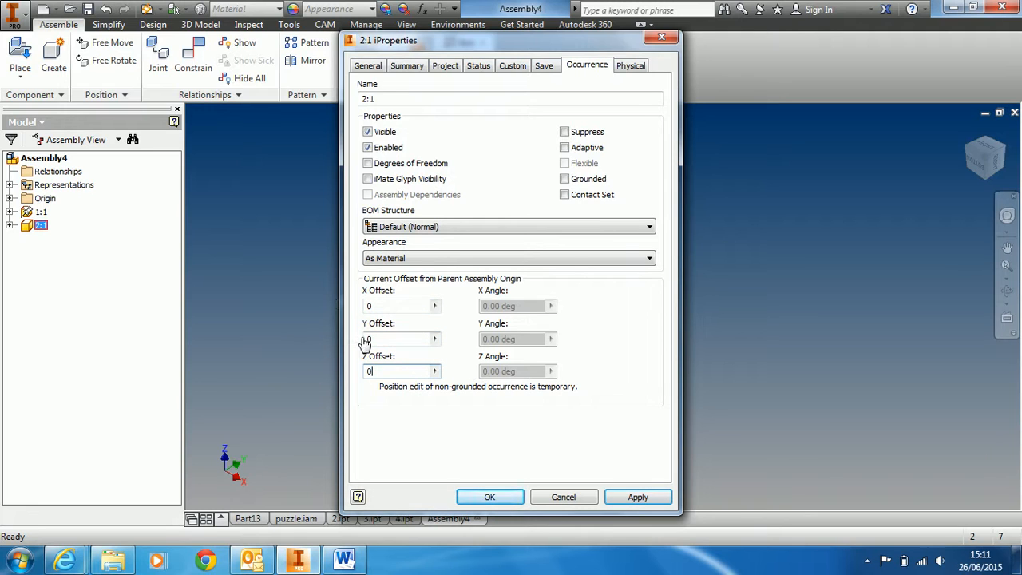
{"action": "left_click", "coordinate": [565, 181]}
{"action": "left_click", "coordinate": [489, 497]}
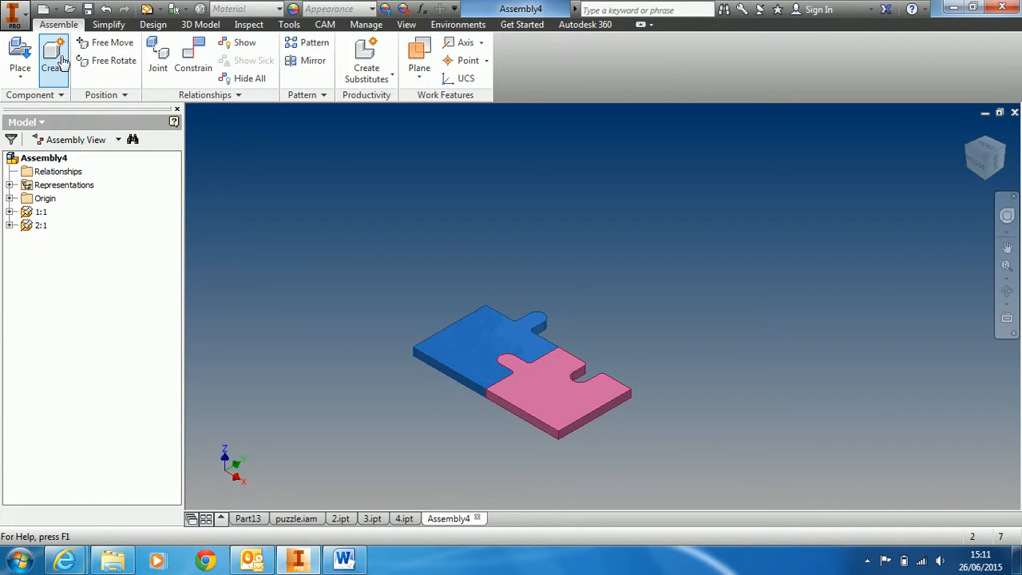
Step: Place one instance of part 3 in the free space behind the two grounded pieces
{"action": "left_click", "coordinate": [20, 49]}
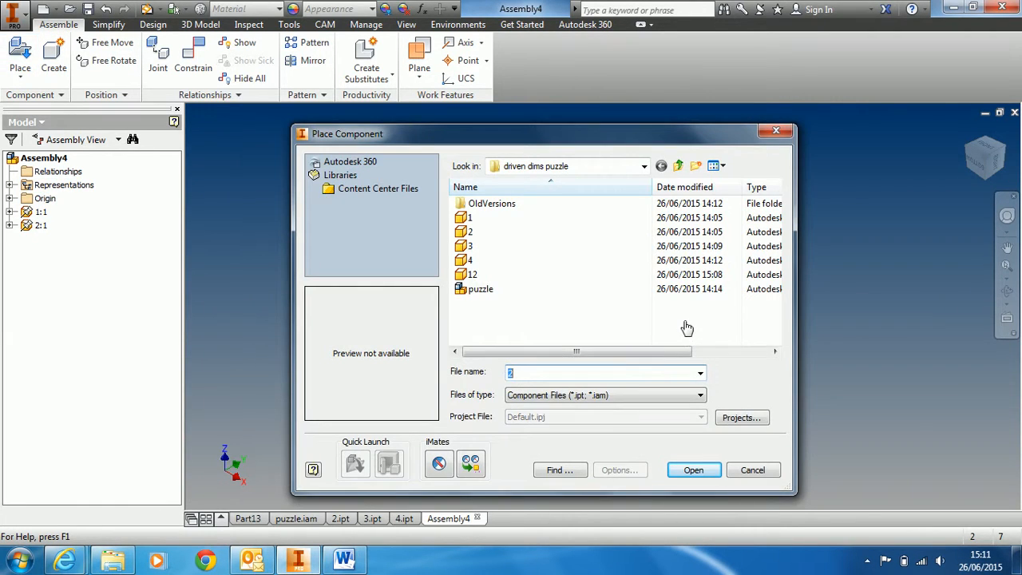
{"action": "left_click", "coordinate": [693, 470]}
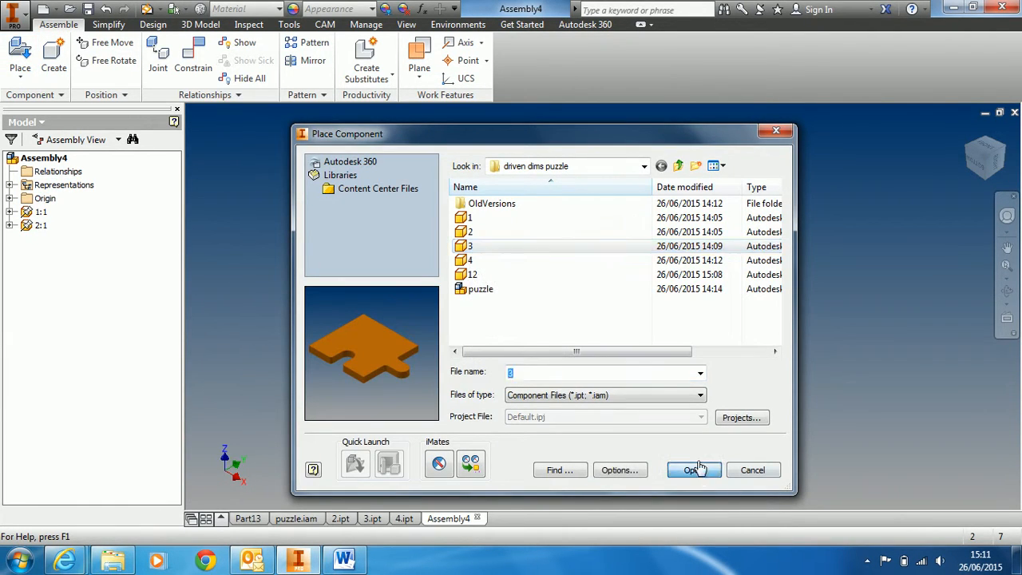
{"action": "left_click", "coordinate": [600, 253]}
{"action": "right_click", "coordinate": [724, 332]}
{"action": "key", "text": "Escape"}
Step: Place one instance of part 4 in the free space beside the orange piece
{"action": "left_click", "coordinate": [20, 48]}
{"action": "left_click", "coordinate": [479, 261]}
{"action": "left_click", "coordinate": [708, 472]}
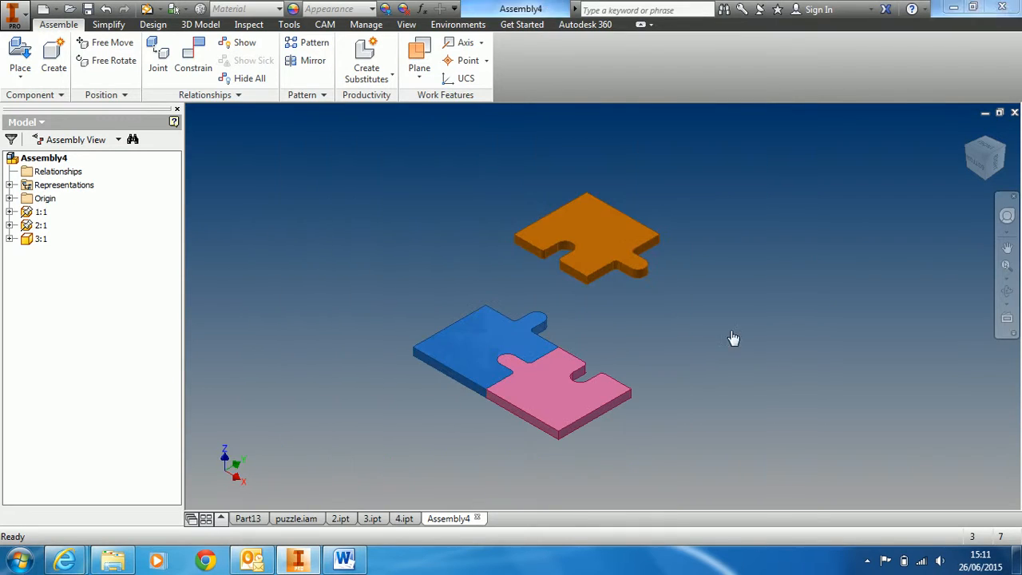
{"action": "left_click", "coordinate": [687, 321]}
{"action": "right_click", "coordinate": [788, 360]}
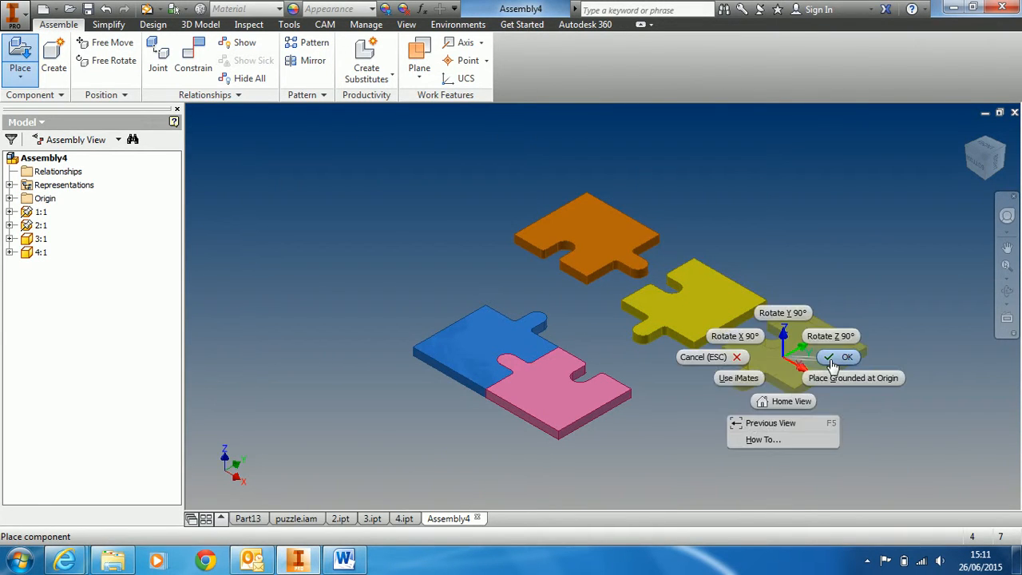
{"action": "left_click", "coordinate": [754, 355]}
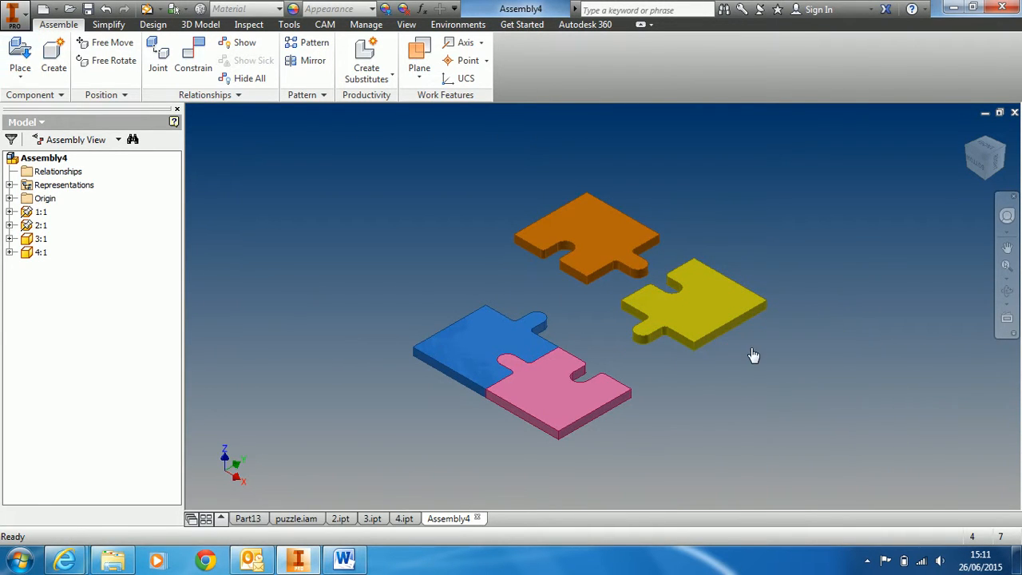
Step: In the iProperties of component 3:1, set the X, Y and Z offsets to 0 and make the orange piece grounded
{"action": "left_click", "coordinate": [599, 237]}
{"action": "right_click", "coordinate": [597, 234]}
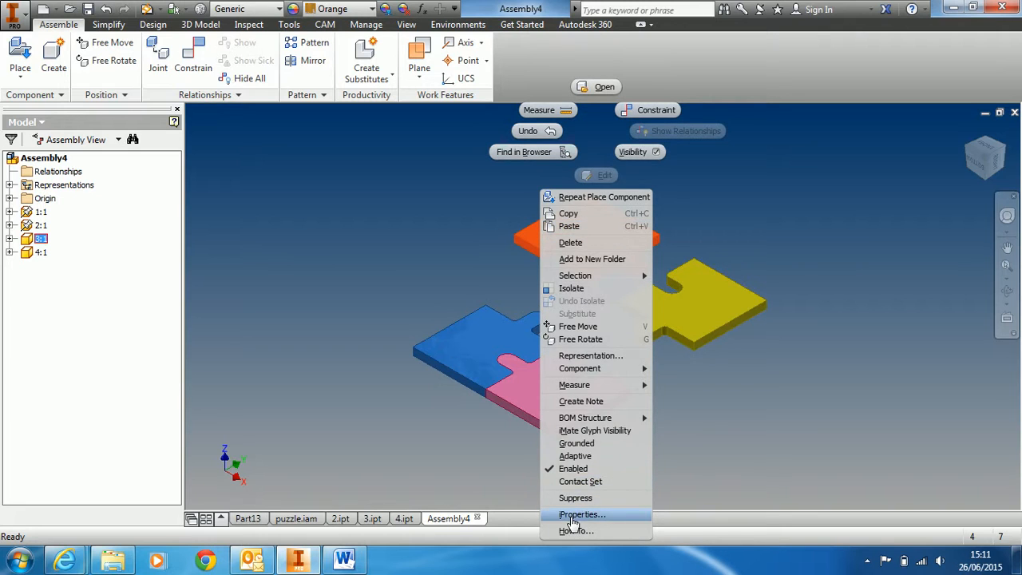
{"action": "left_click", "coordinate": [23, 240]}
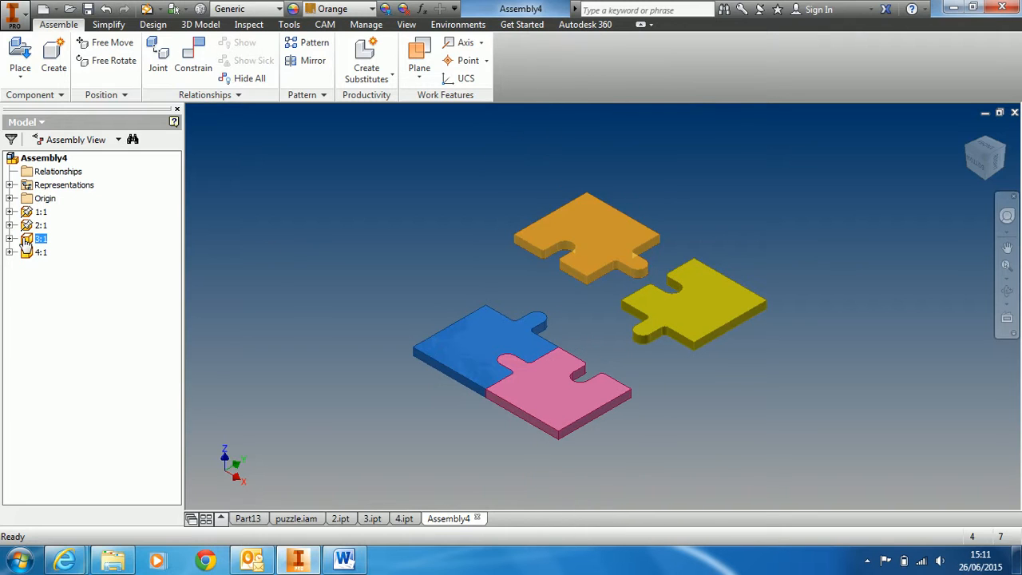
{"action": "right_click", "coordinate": [603, 226]}
{"action": "left_click", "coordinate": [591, 515]}
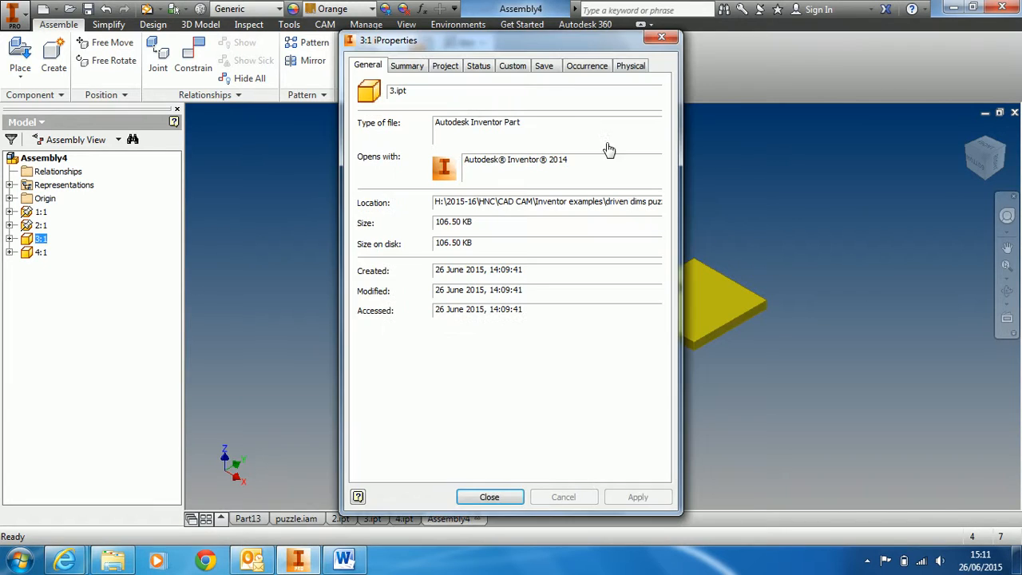
{"action": "left_click", "coordinate": [588, 65]}
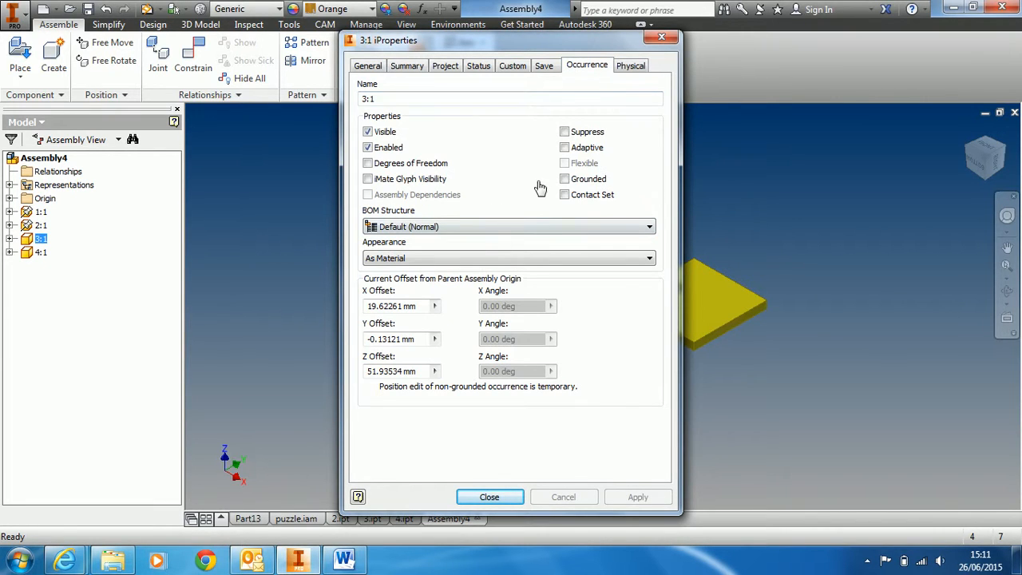
{"action": "left_click", "coordinate": [426, 309]}
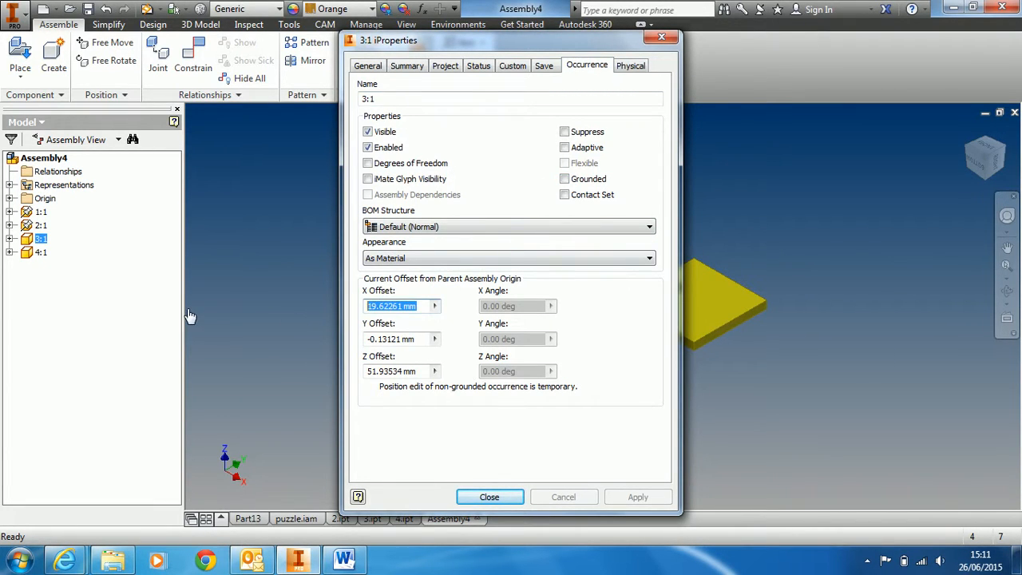
{"action": "type", "text": "0"}
{"action": "left_click", "coordinate": [403, 340]}
{"action": "type", "text": "0"}
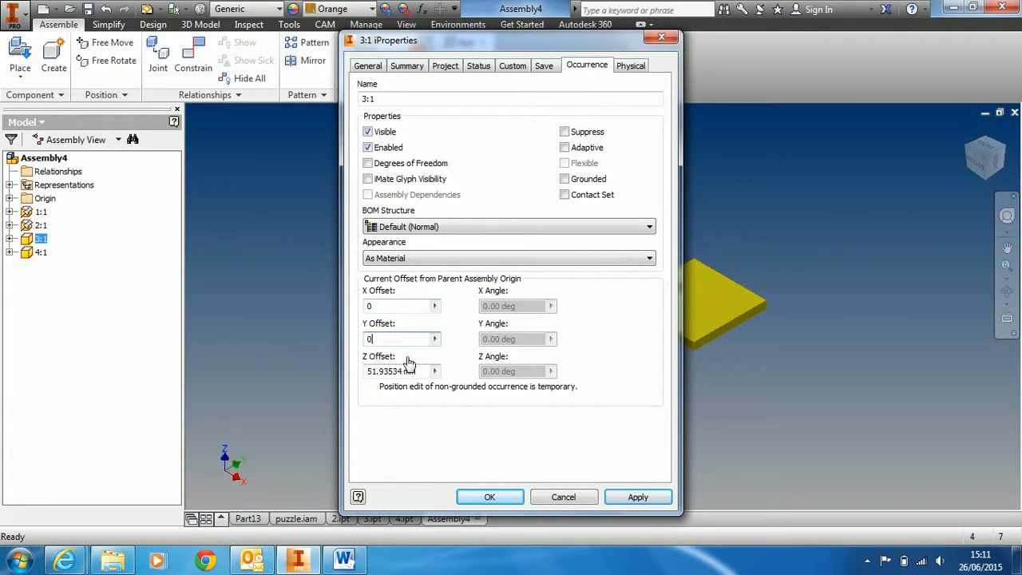
{"action": "left_click", "coordinate": [428, 373]}
{"action": "type", "text": "0"}
{"action": "left_click", "coordinate": [565, 179]}
{"action": "left_click", "coordinate": [490, 497]}
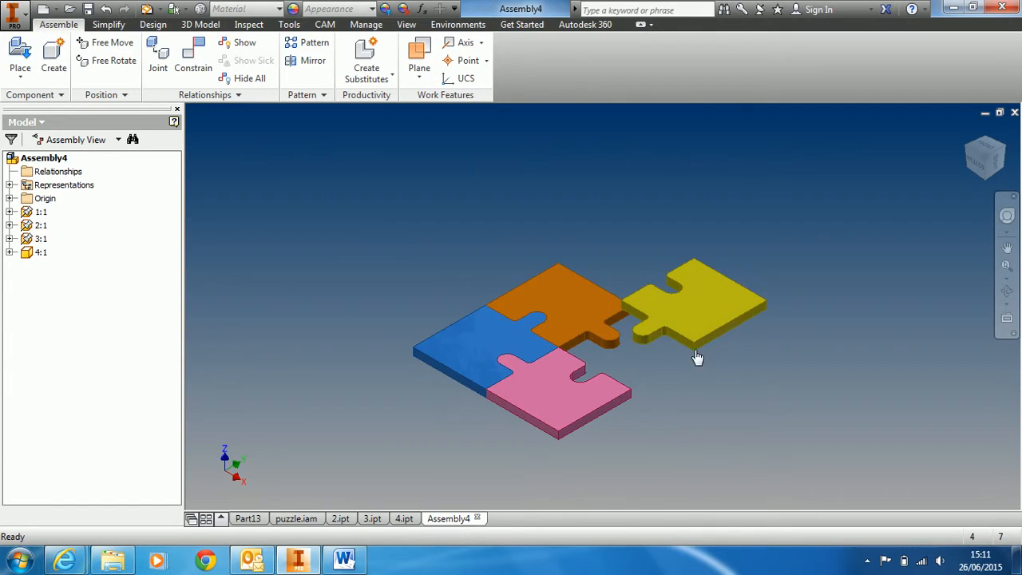
Step: In the iProperties of component 4:1, set the X, Y and Z offsets to 0 and make the yellow piece grounded
{"action": "right_click", "coordinate": [708, 307]}
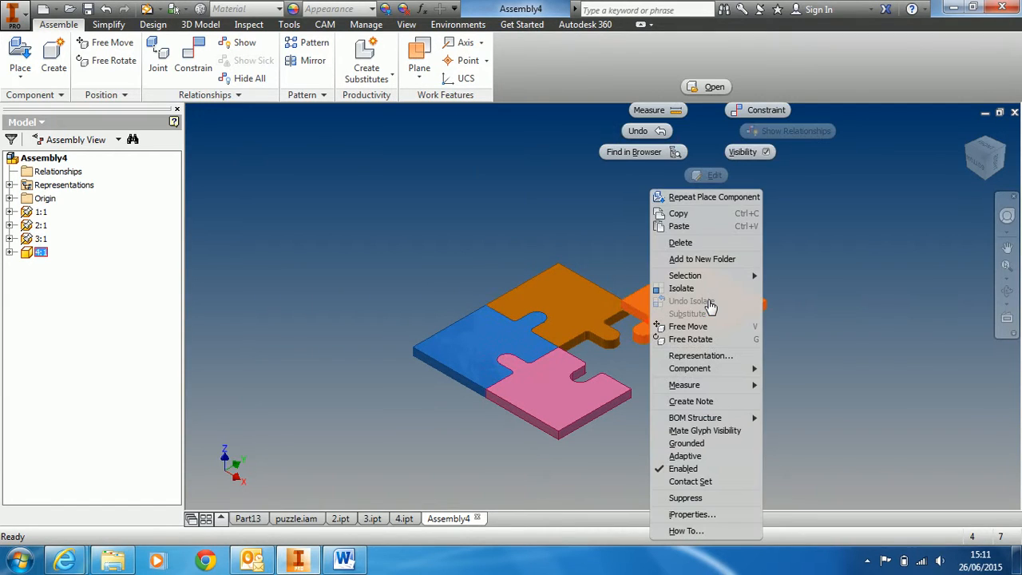
{"action": "left_click", "coordinate": [692, 515]}
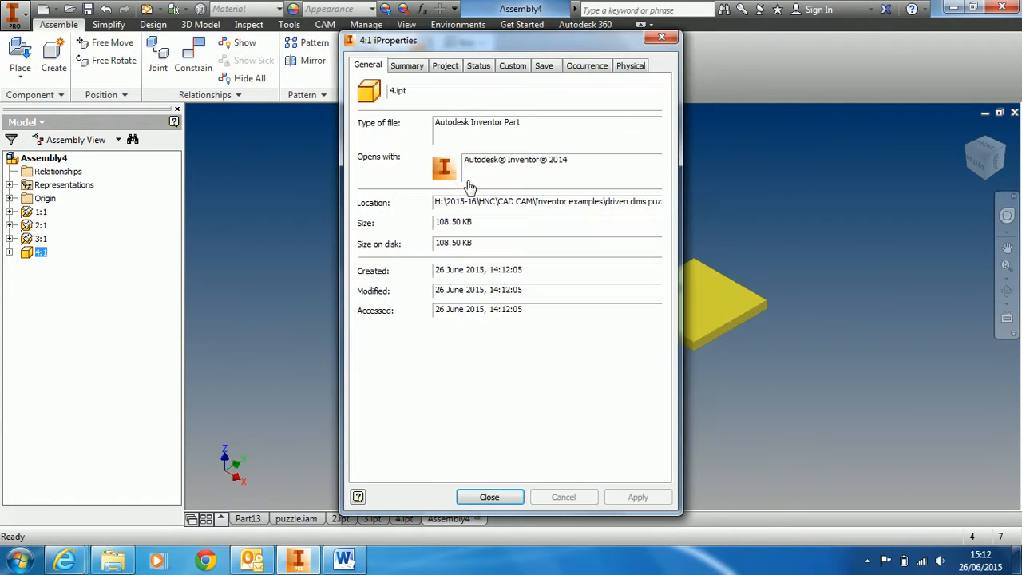
{"action": "left_click", "coordinate": [589, 69]}
{"action": "left_click_drag", "start_coordinate": [422, 311], "coordinate": [305, 312]}
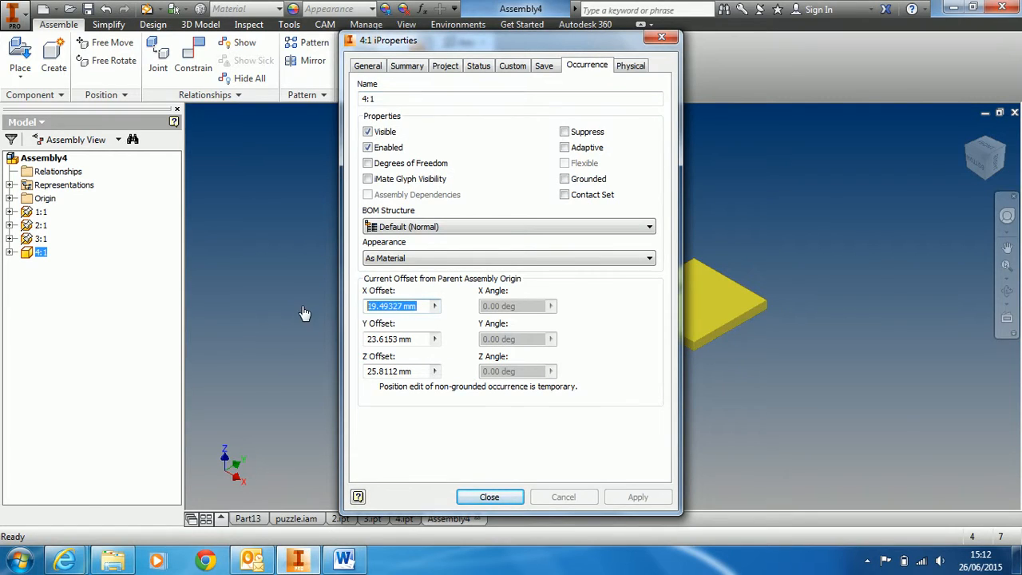
{"action": "type", "text": "0"}
{"action": "left_click_drag", "start_coordinate": [422, 343], "coordinate": [284, 344]}
{"action": "type", "text": "0"}
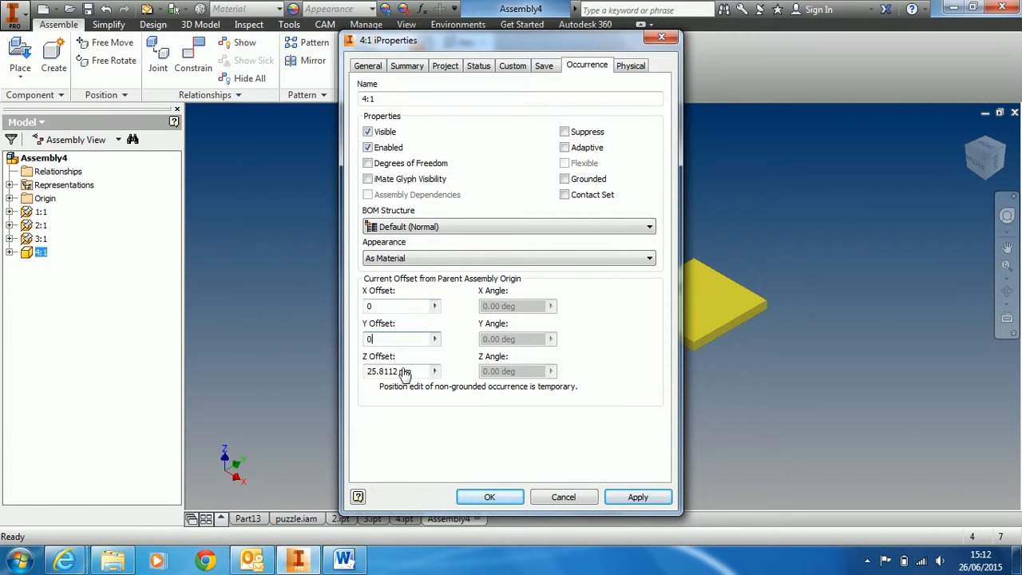
{"action": "left_click_drag", "start_coordinate": [417, 375], "coordinate": [281, 379]}
{"action": "type", "text": "0"}
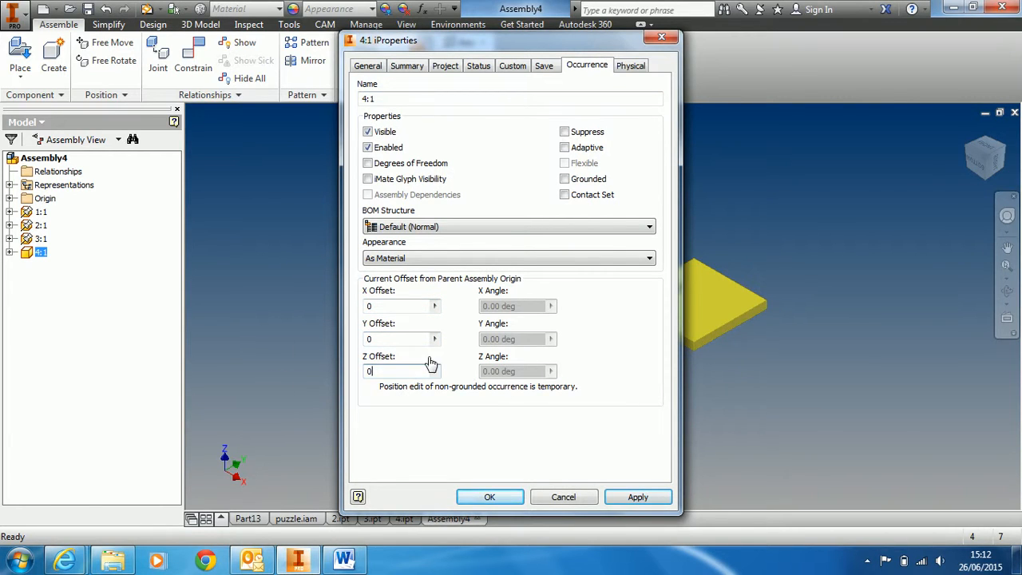
{"action": "left_click", "coordinate": [566, 180]}
{"action": "left_click", "coordinate": [486, 497]}
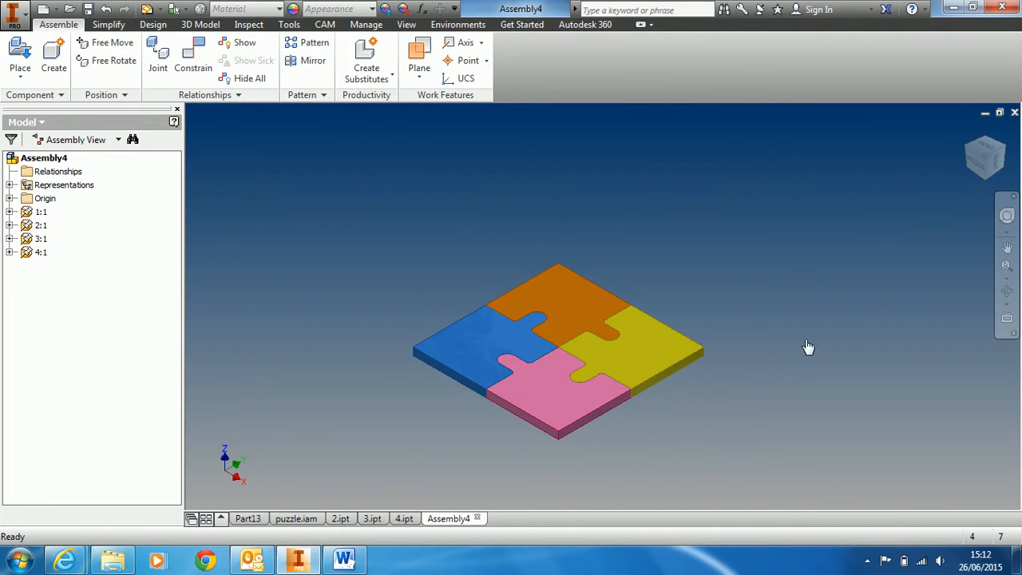
Step: Examine how the four assembled pieces fit together and check the browser entries of components 1:1 to 4:1 for any assembly relationships
{"action": "left_click", "coordinate": [1007, 292]}
{"action": "left_click_drag", "start_coordinate": [694, 308], "coordinate": [541, 345]}
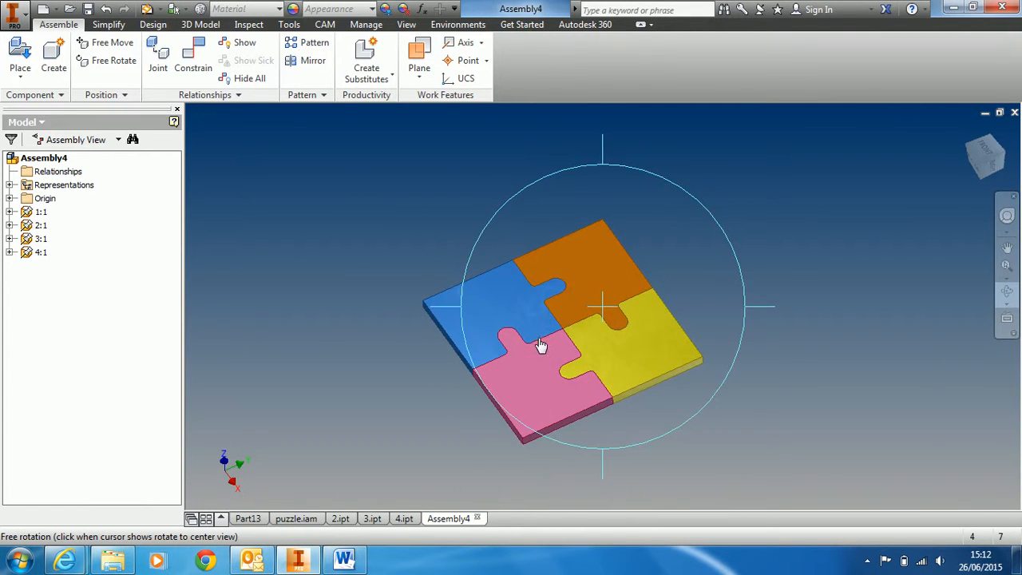
{"action": "scroll", "coordinate": [541, 345], "scroll_direction": "down", "scroll_amount": 2}
{"action": "right_click", "coordinate": [543, 343]}
{"action": "left_click", "coordinate": [604, 341]}
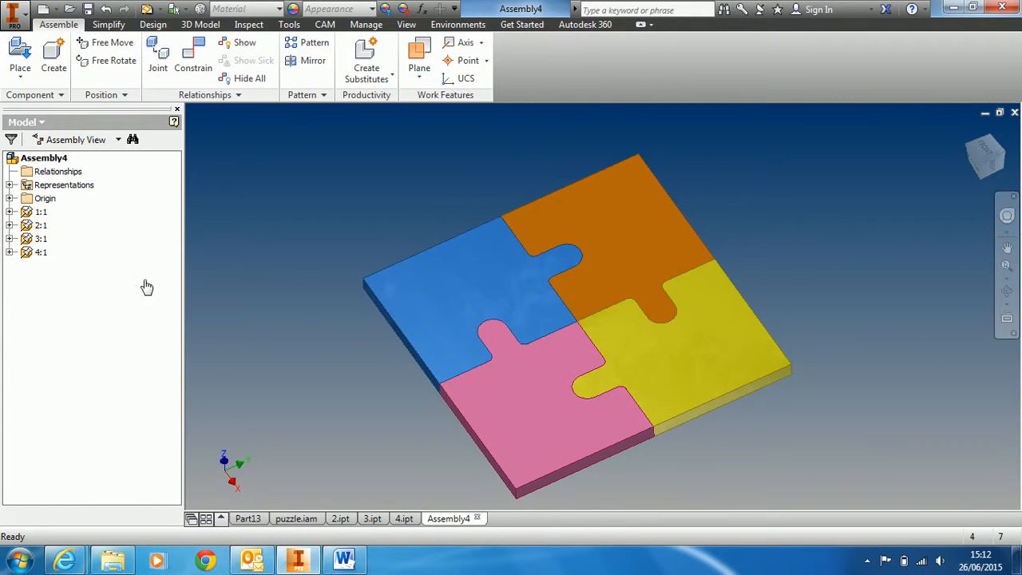
{"action": "left_click", "coordinate": [9, 211]}
{"action": "left_click", "coordinate": [9, 252]}
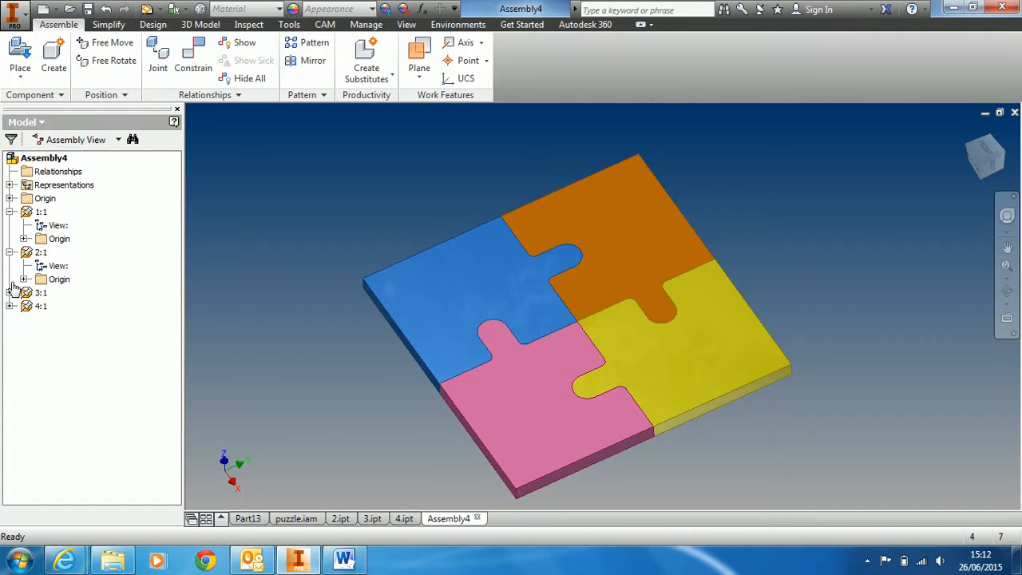
{"action": "left_click", "coordinate": [8, 292]}
{"action": "left_click", "coordinate": [9, 333]}
{"action": "mouse_move", "coordinate": [364, 208]}
{"action": "middle_mouse_down"}
{"action": "mouse_move", "coordinate": [342, 206]}
{"action": "mouse_move", "coordinate": [351, 196]}
{"action": "middle_mouse_up"}
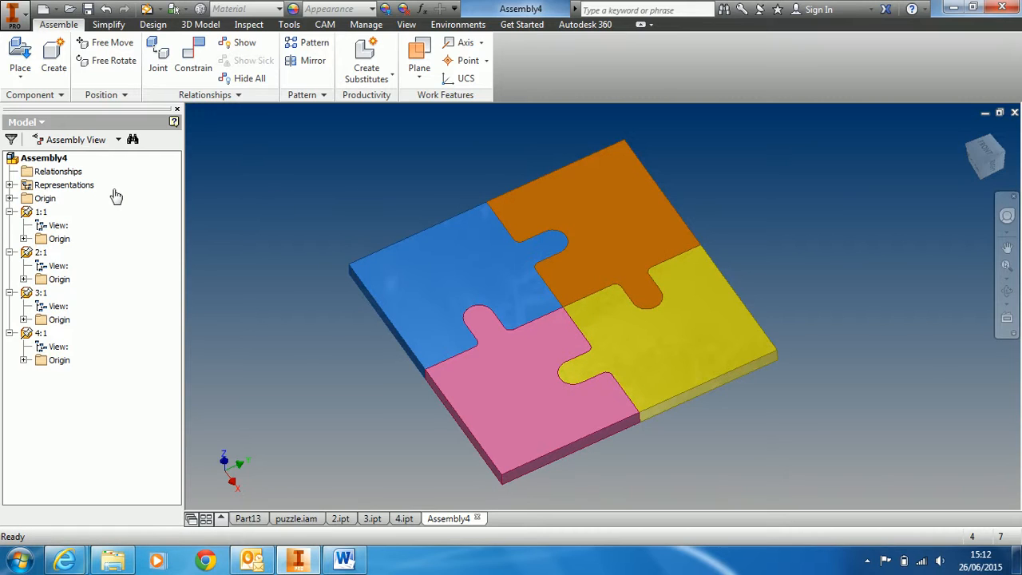
{"action": "left_click", "coordinate": [9, 211]}
{"action": "left_click", "coordinate": [9, 225]}
{"action": "left_click", "coordinate": [9, 239]}
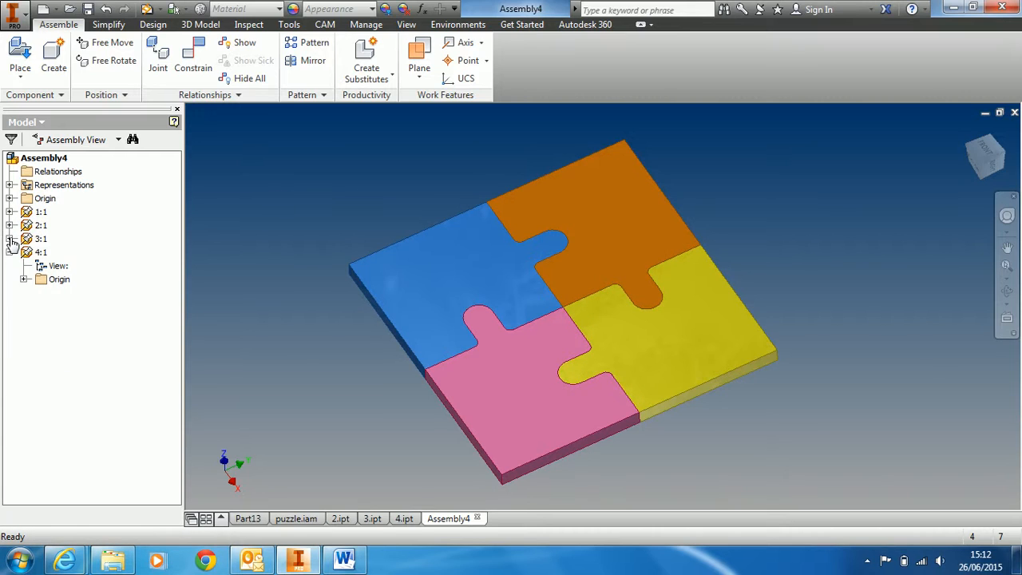
{"action": "left_click", "coordinate": [9, 252]}
{"action": "middle_click_drag", "start_coordinate": [305, 228], "coordinate": [341, 217]}
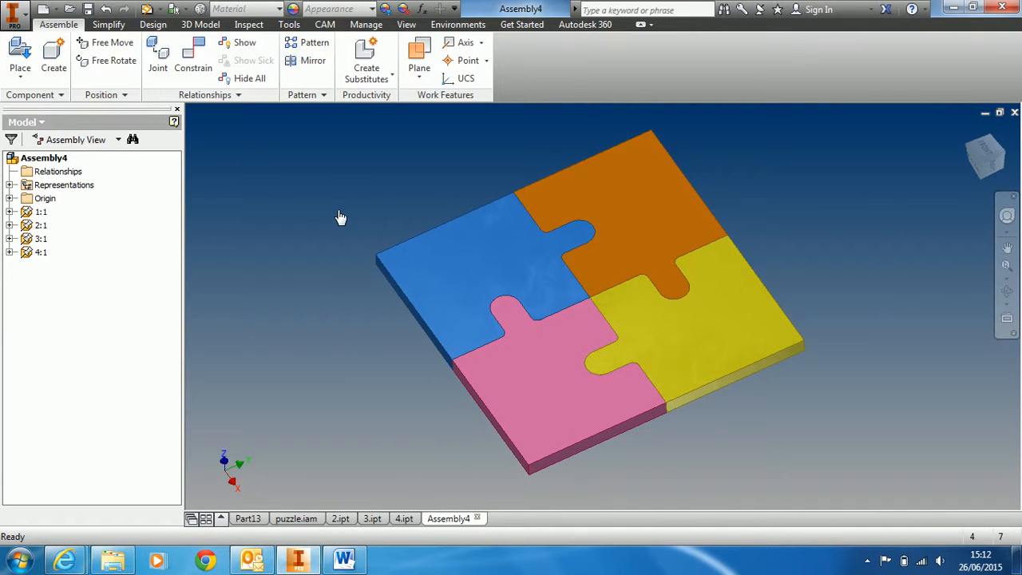